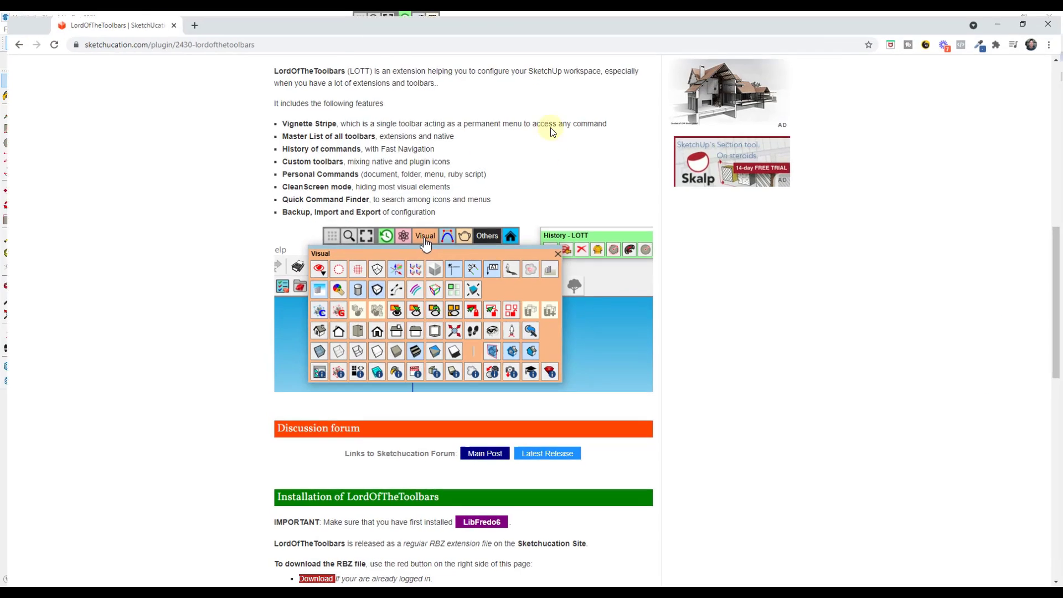
Review the LordOfTheToolbars plugin page, covering its requirements, the LibFredo6 dependency and the feature list.
scroll(479, 316, "up", 7)
scroll(478, 315, "up", 3)
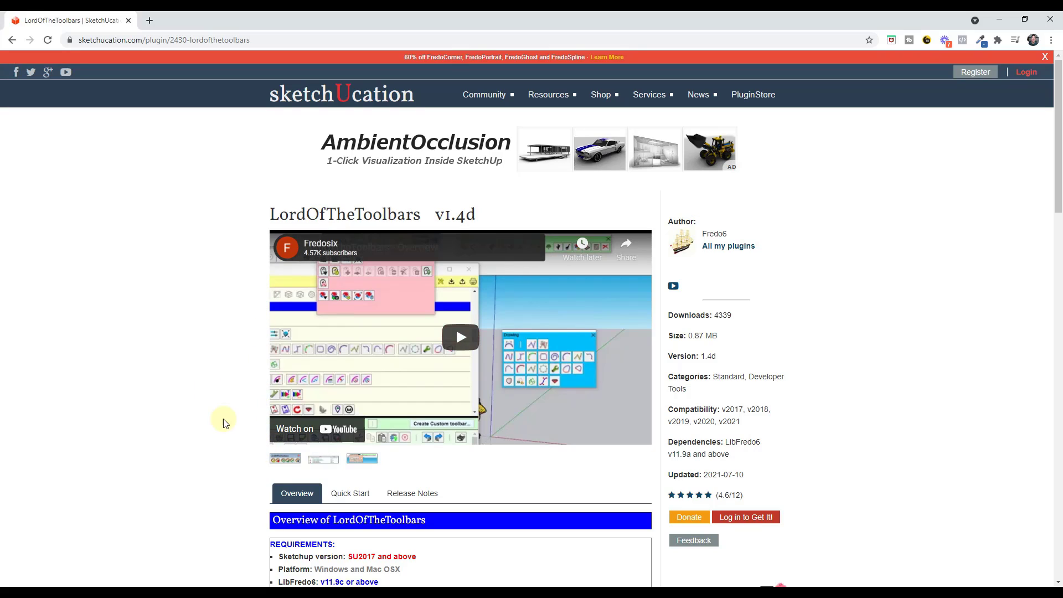
scroll(174, 318, "down", 2)
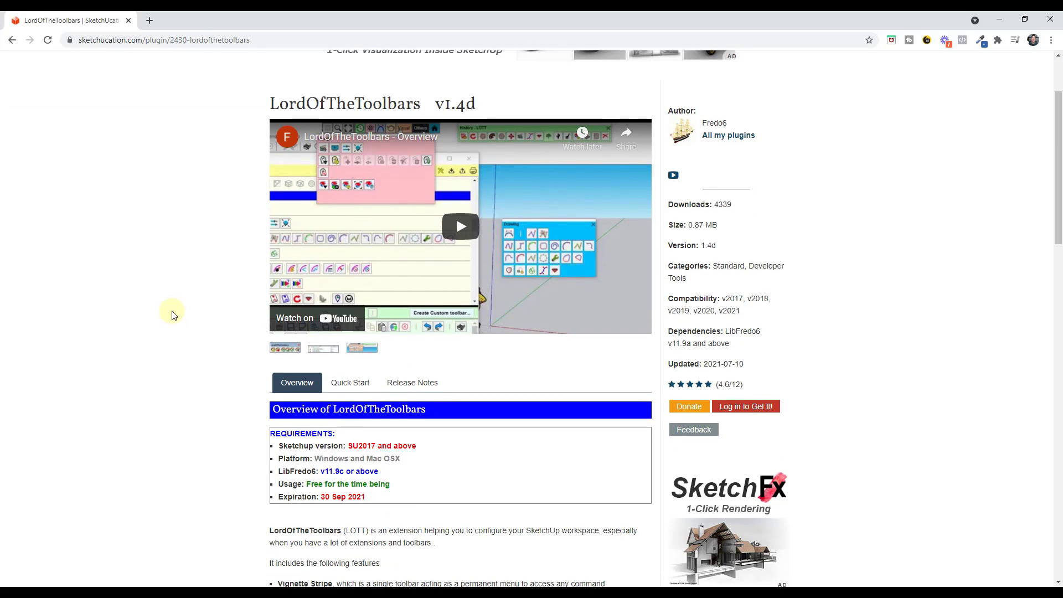
scroll(172, 313, "down", 2)
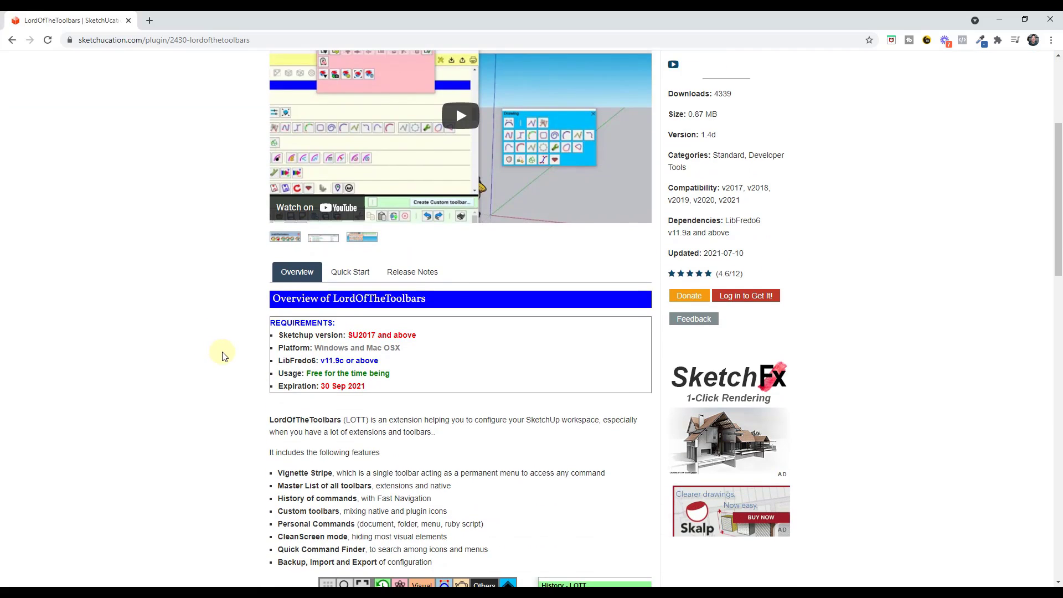
scroll(223, 355, "up", 4)
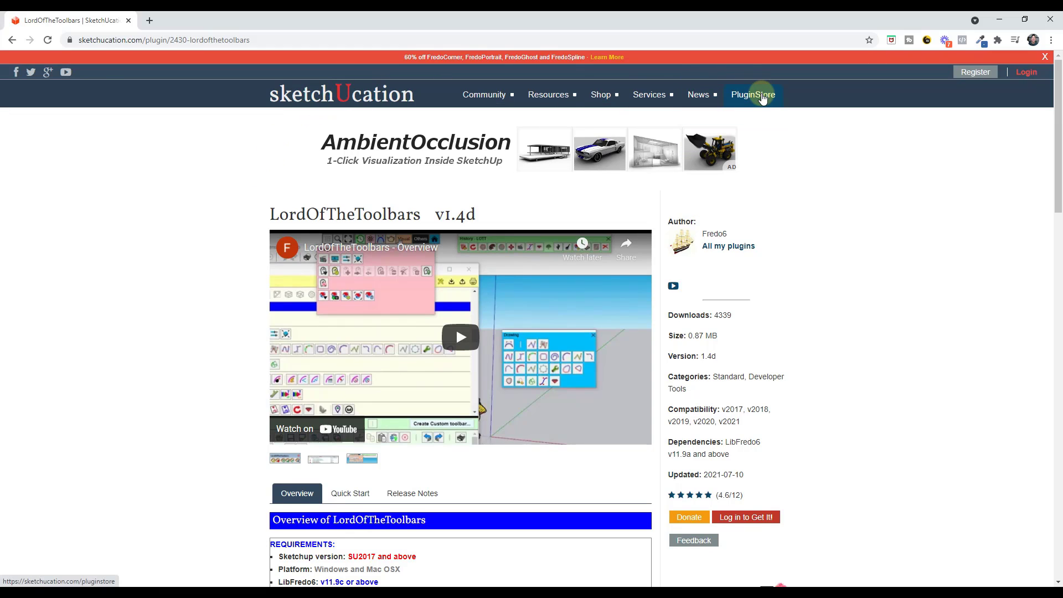
scroll(111, 326, "down", 8)
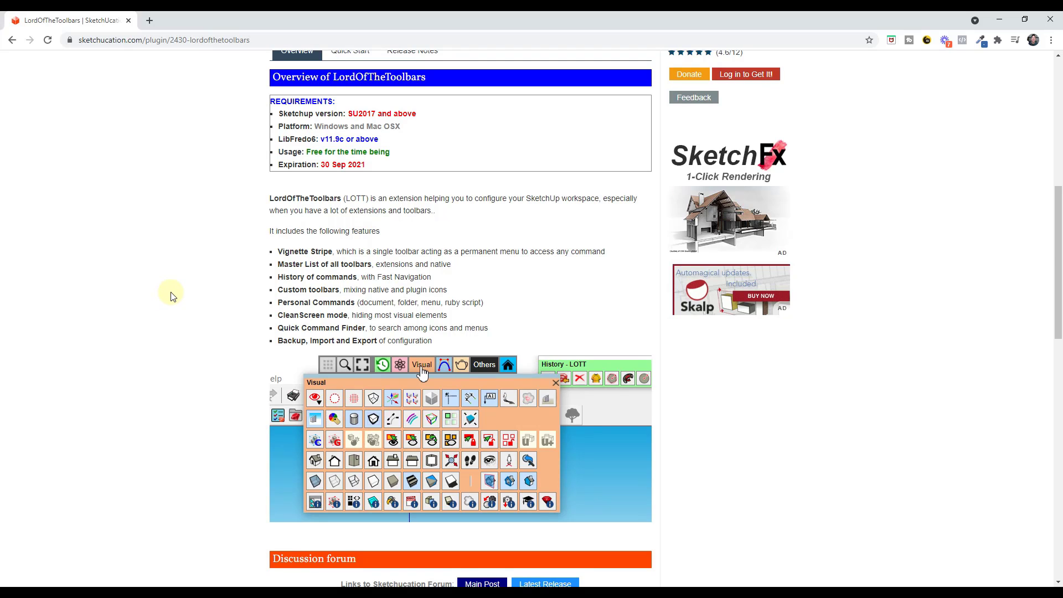
scroll(201, 301, "up", 1)
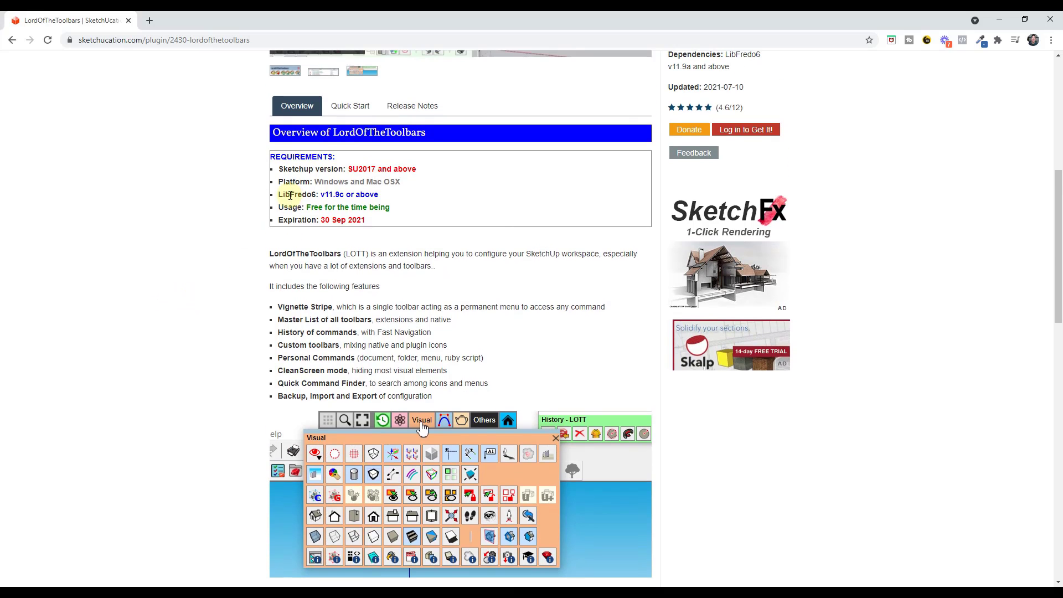
left_click_drag(285, 196, 377, 200)
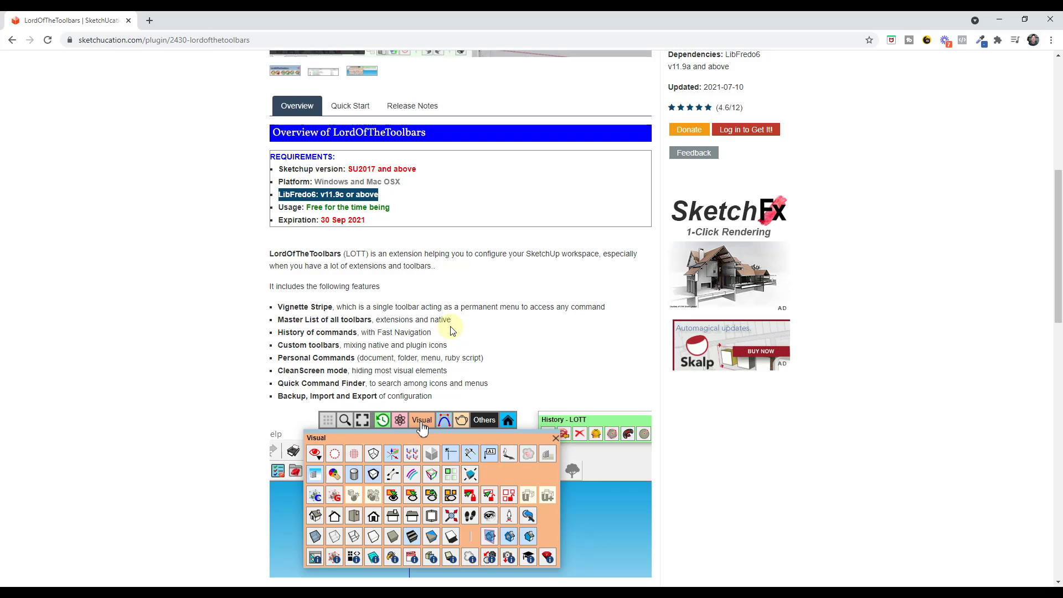
scroll(464, 331, "down", 3)
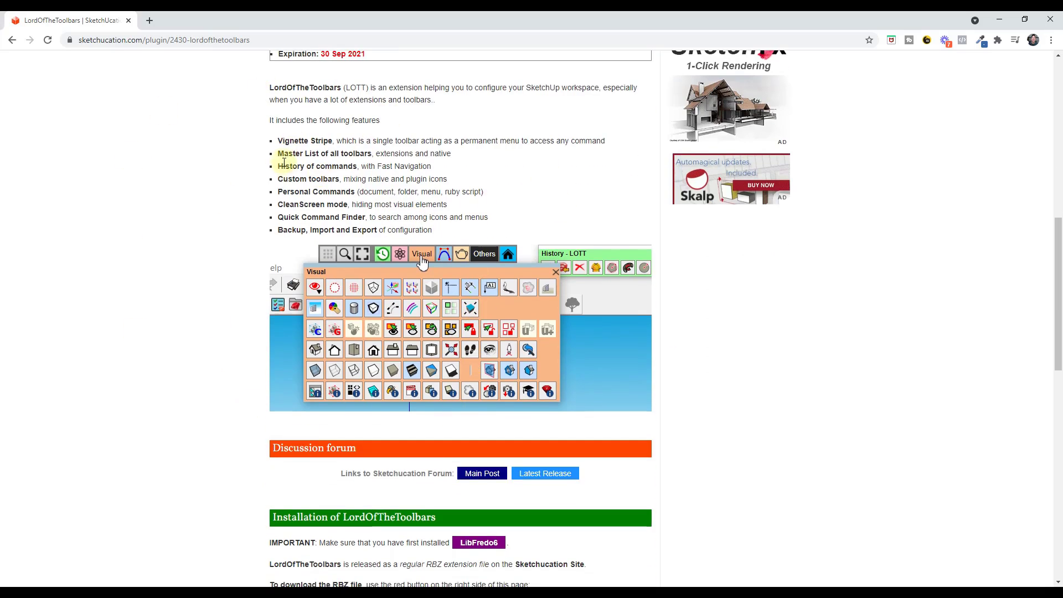
Switch to SketchUp and look over the Fredo favorite palette and the list of available toolbars.
left_click(999, 19)
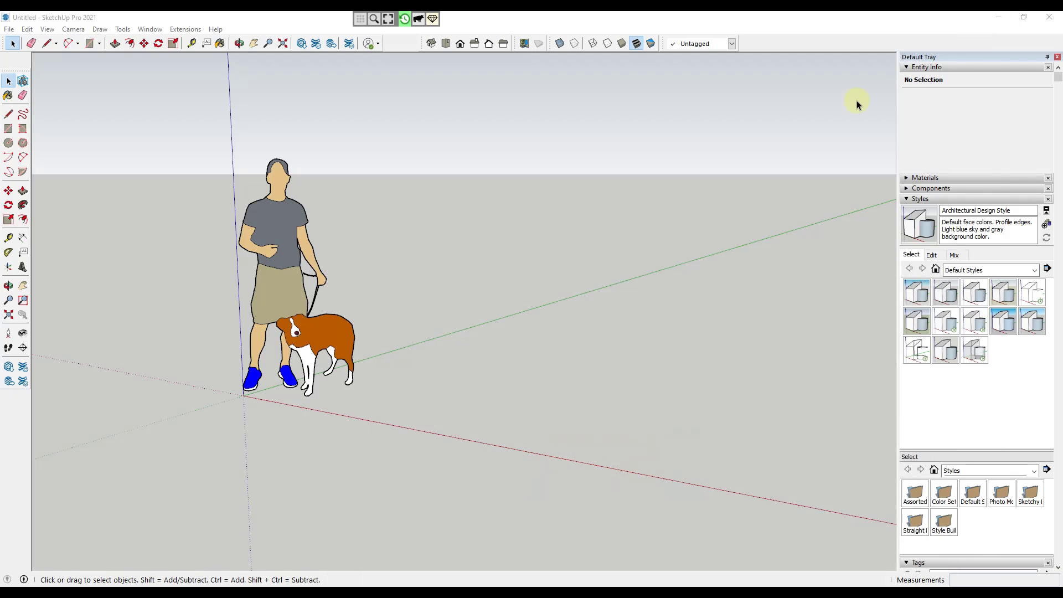
left_click(365, 21)
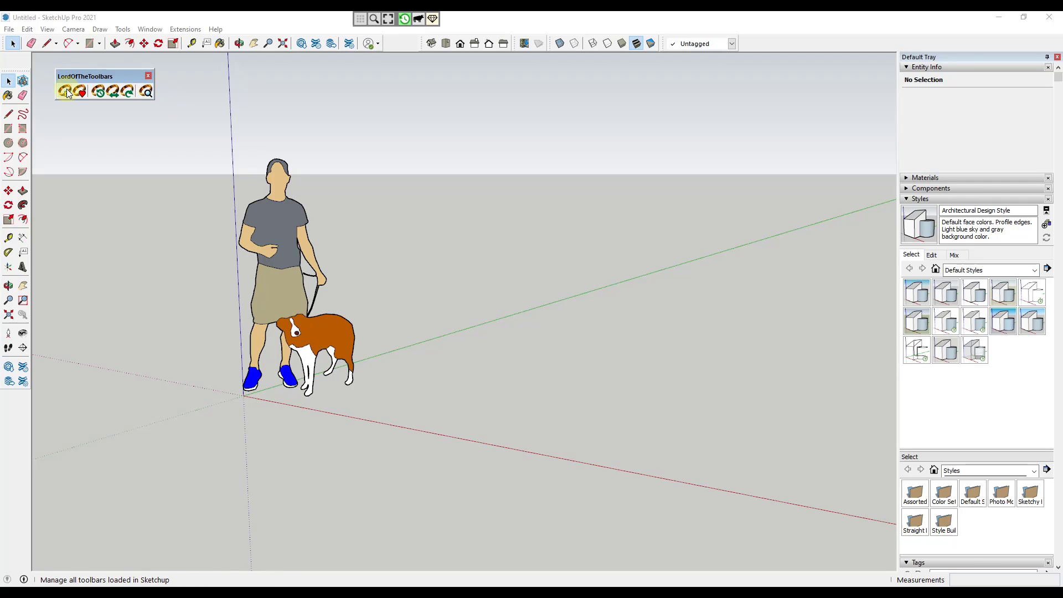
left_click(433, 19)
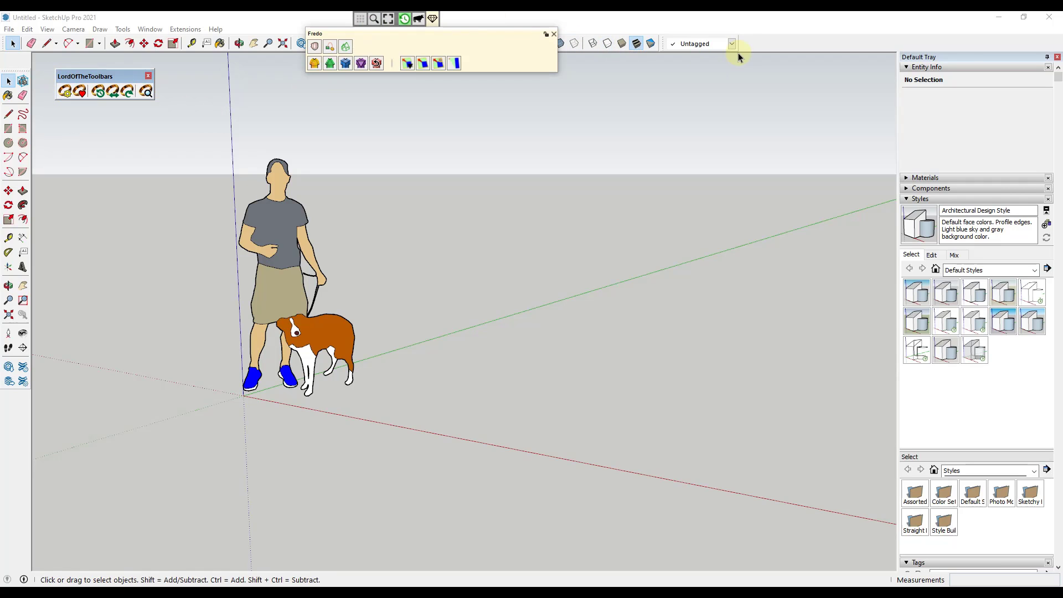
right_click(782, 42)
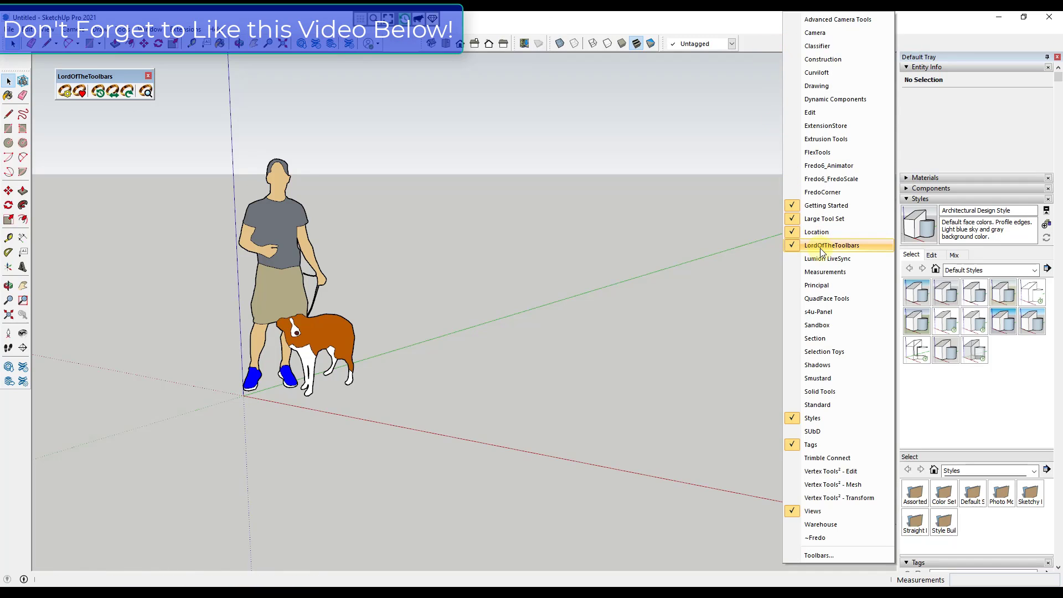
left_click(509, 213)
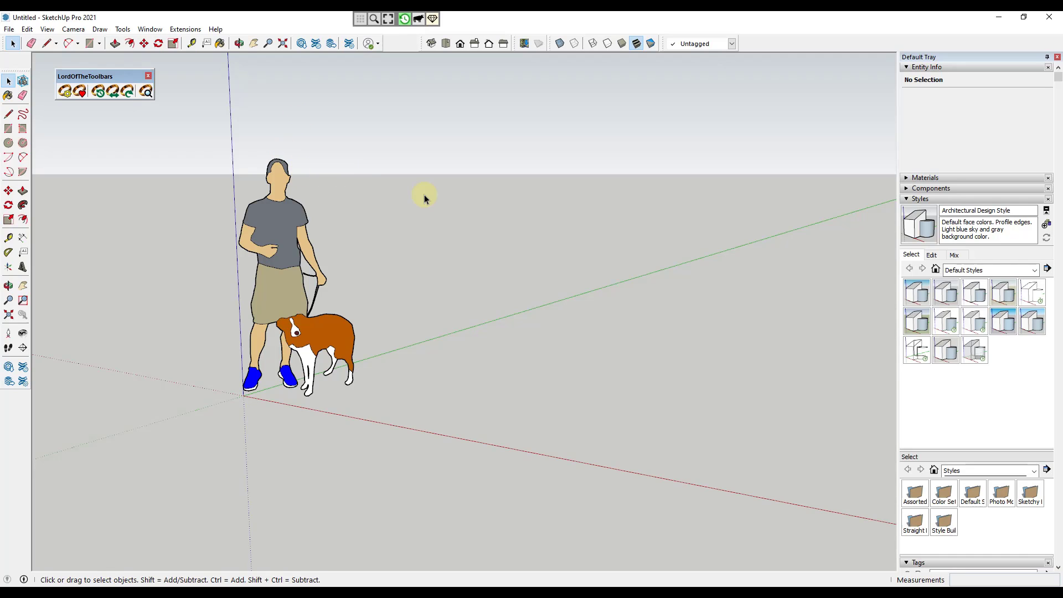
Show the Fredo palette as a floating window over the model and close it.
left_click(433, 20)
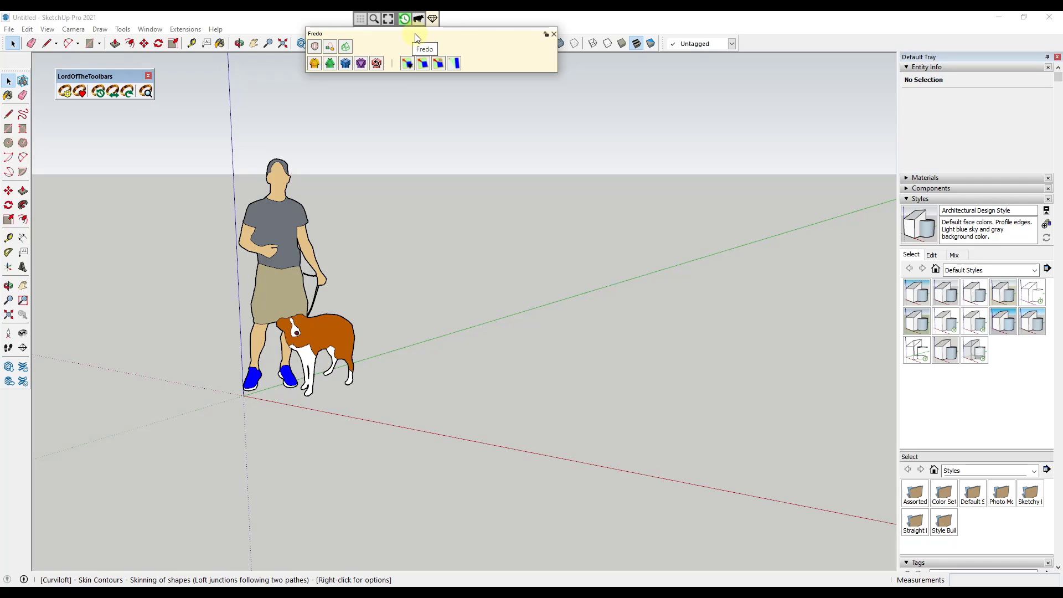
left_click(432, 21)
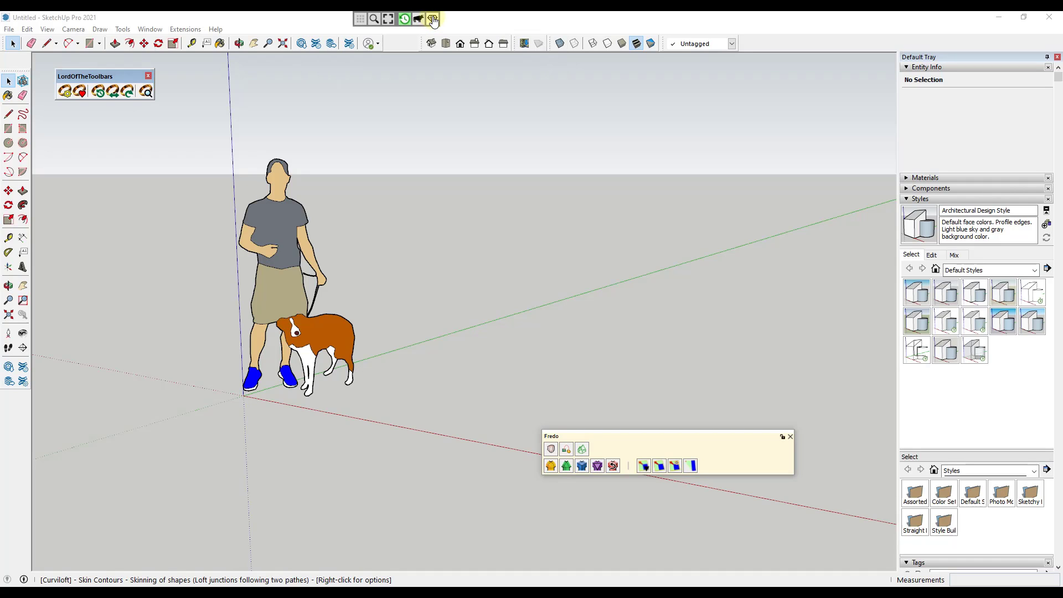
left_click(792, 435)
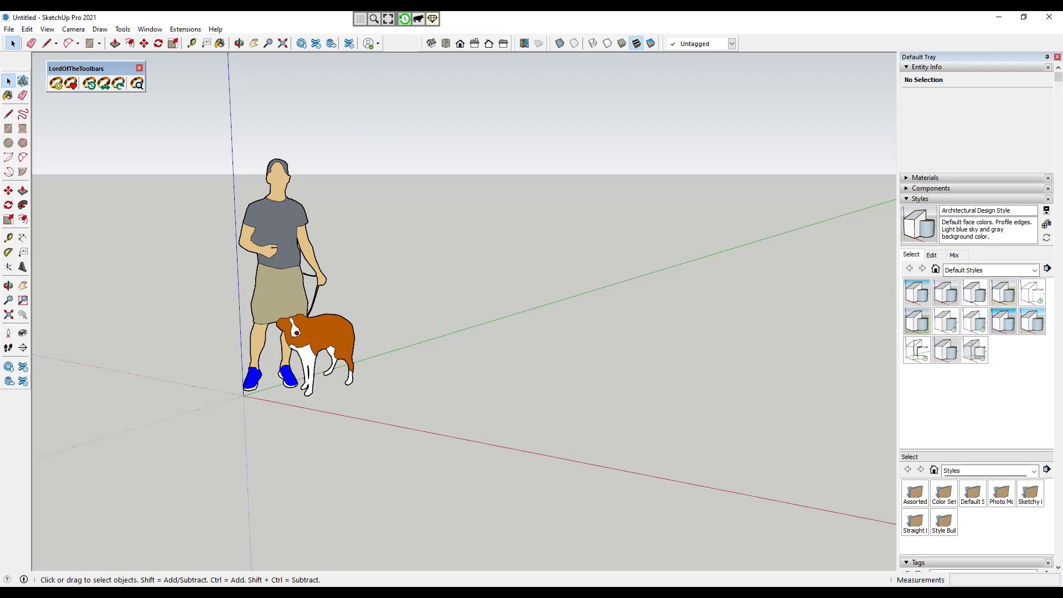
In the Master Toolbar Manager, turn on the FlexTools, Animator, Curviloft, FredoCorner and FredoScale toolbars.
left_click(56, 84)
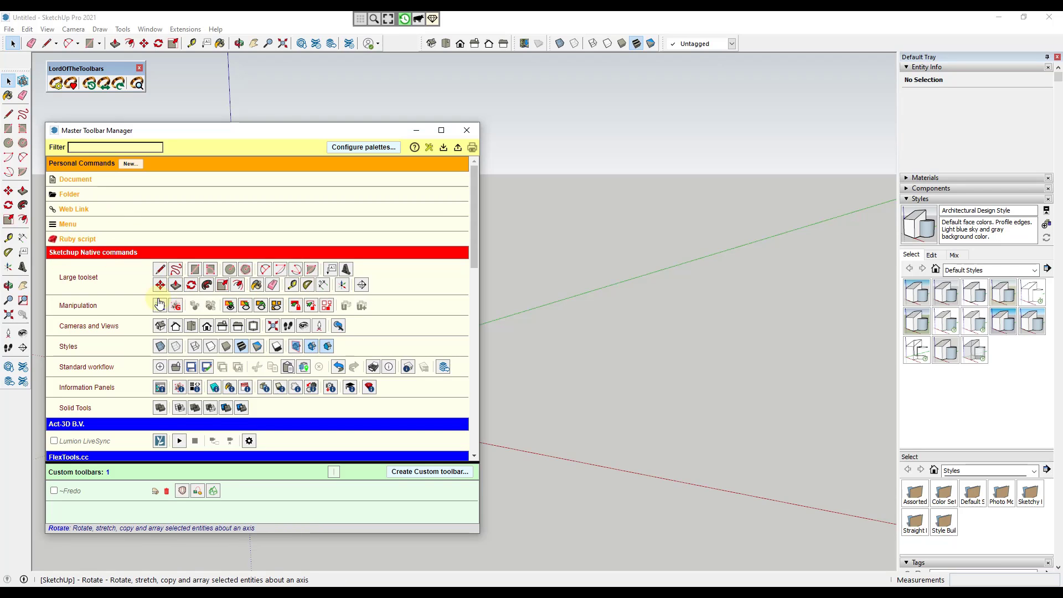
scroll(180, 292, "down", 8)
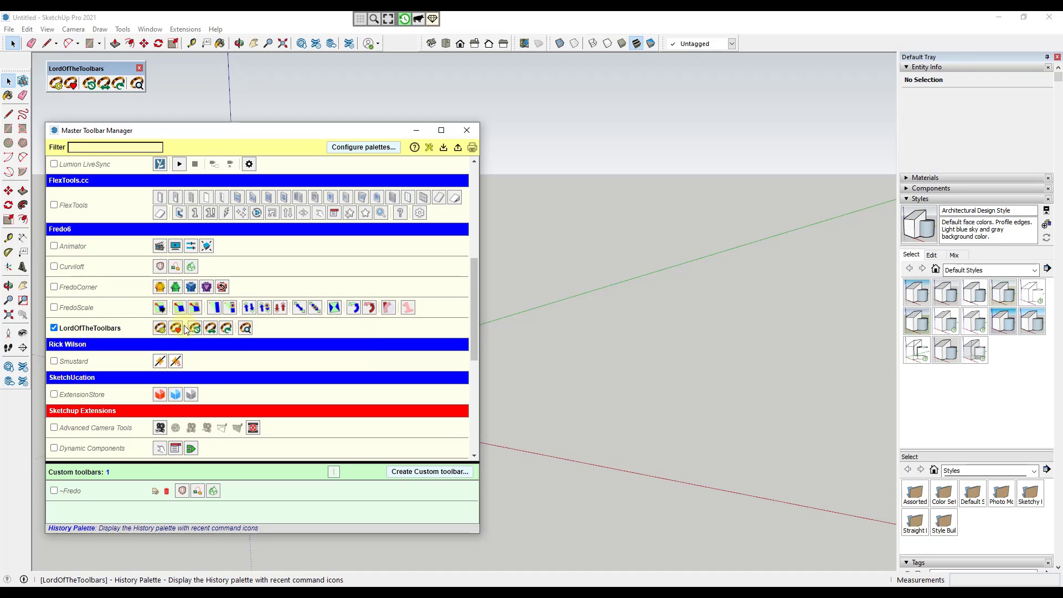
scroll(238, 231, "up", 1)
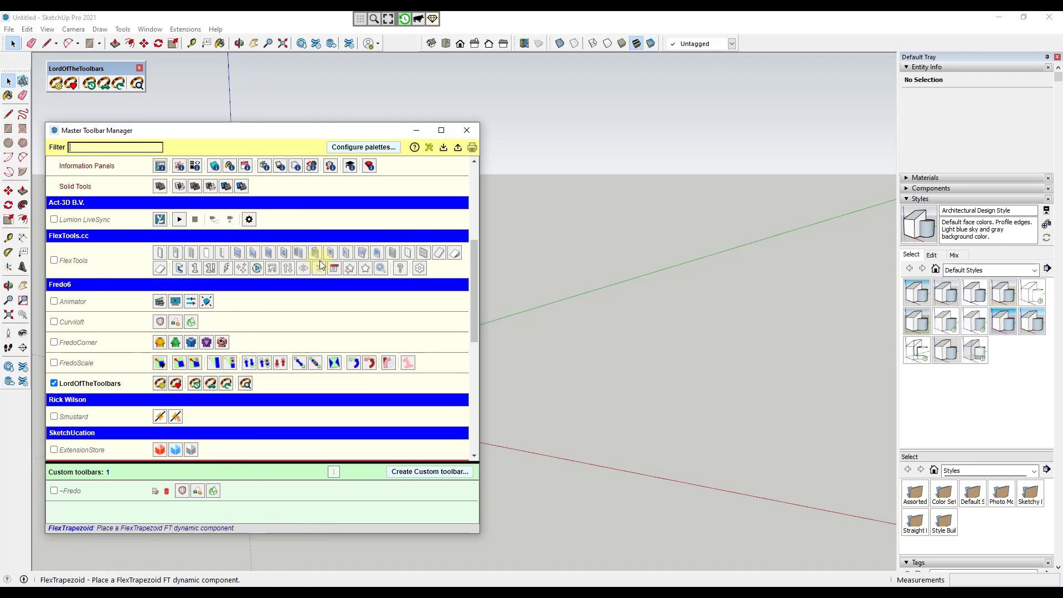
left_click(53, 260)
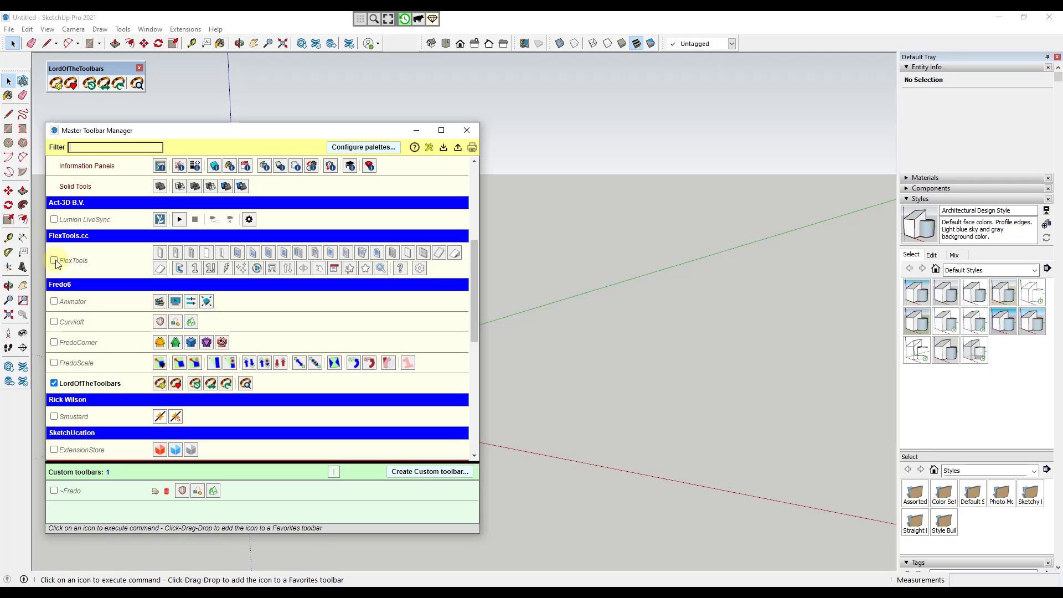
left_click(54, 301)
left_click(54, 322)
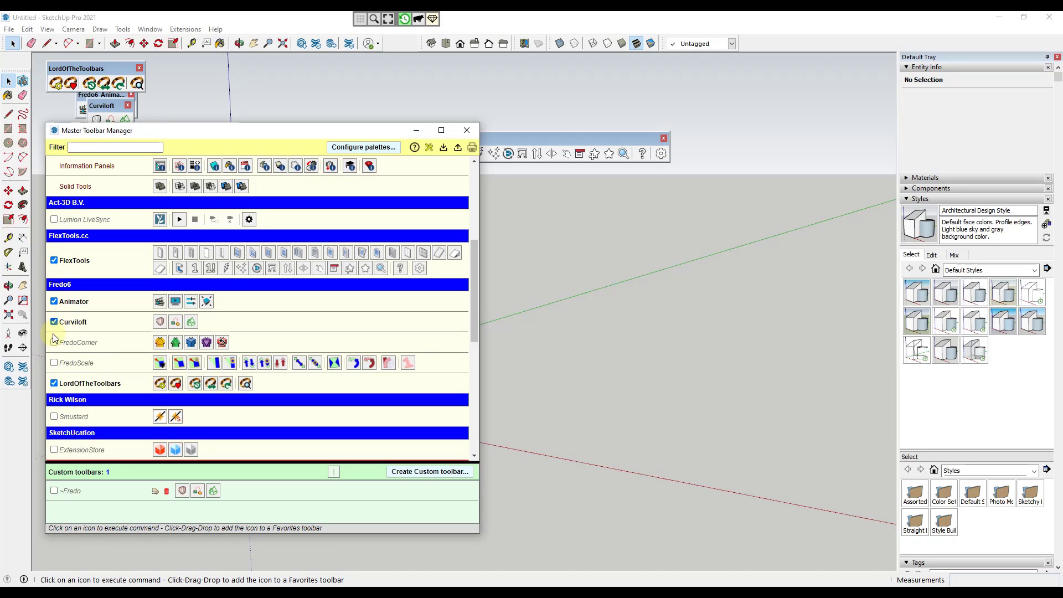
left_click(54, 362)
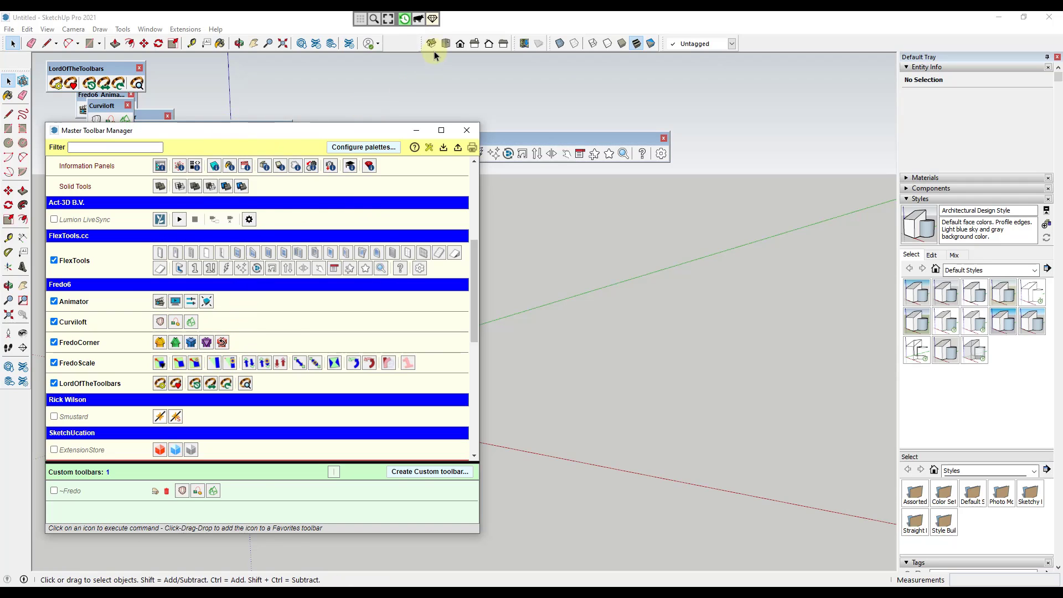
Turn the Selection Toys and QuadFace Tools toolbars on and off again in the Master Toolbar Manager.
left_click(433, 20)
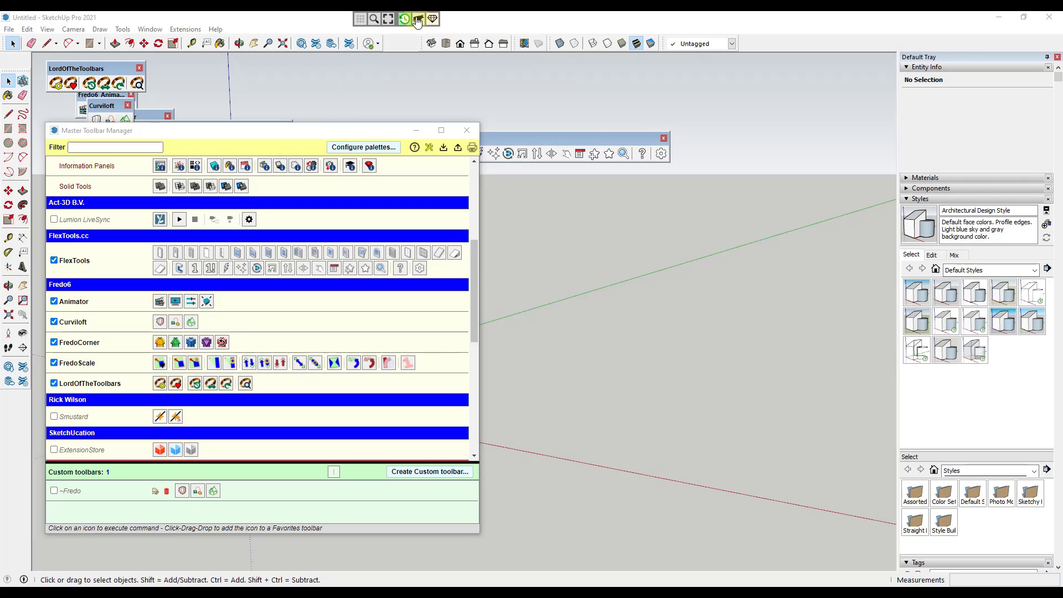
mouse_move(419, 20)
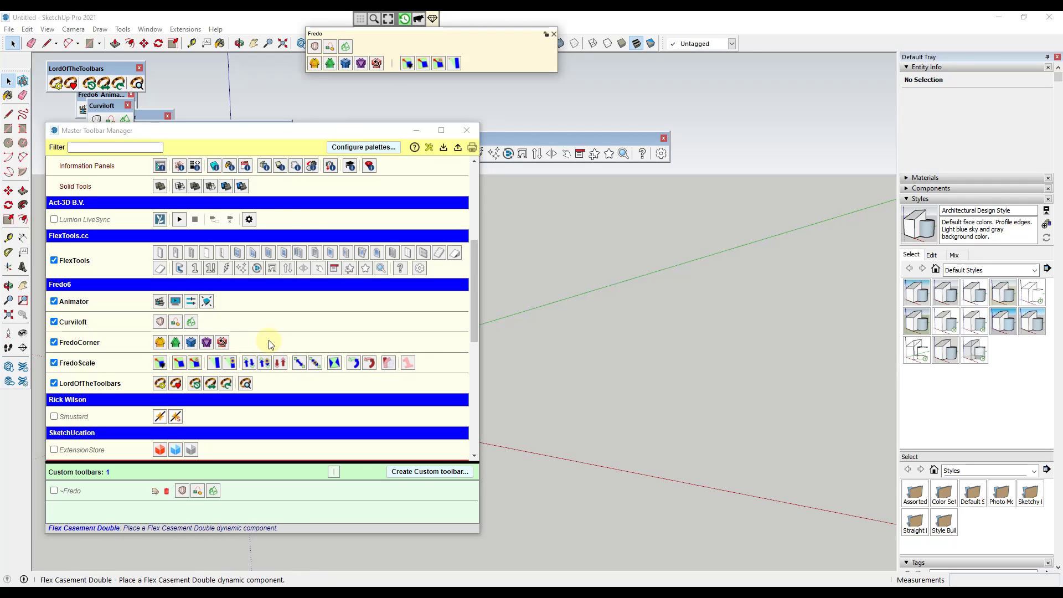
scroll(275, 346, "down", 3)
scroll(275, 345, "down", 3)
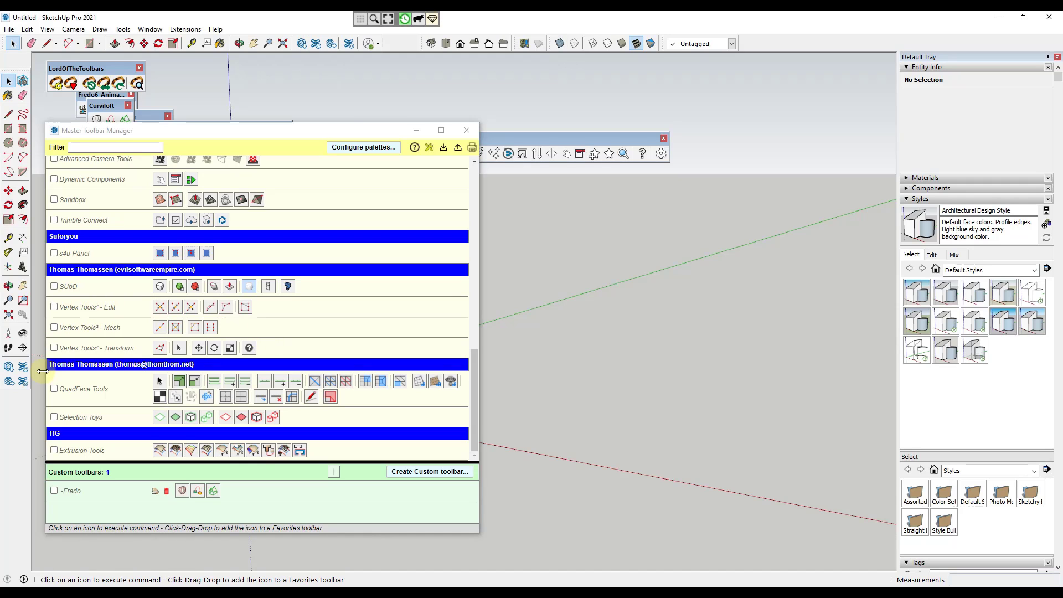
left_click(54, 417)
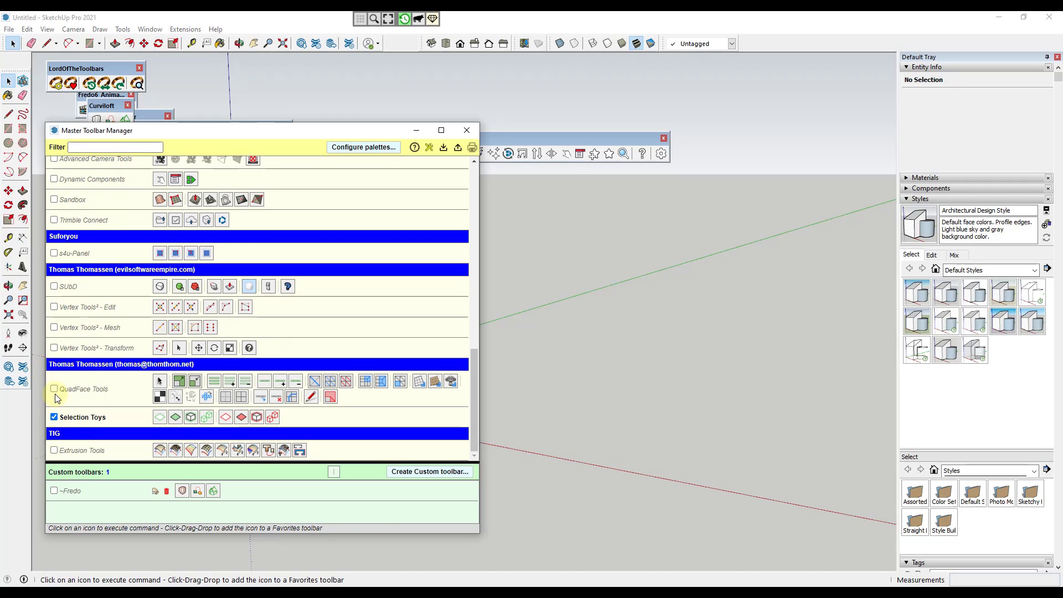
left_click(55, 389)
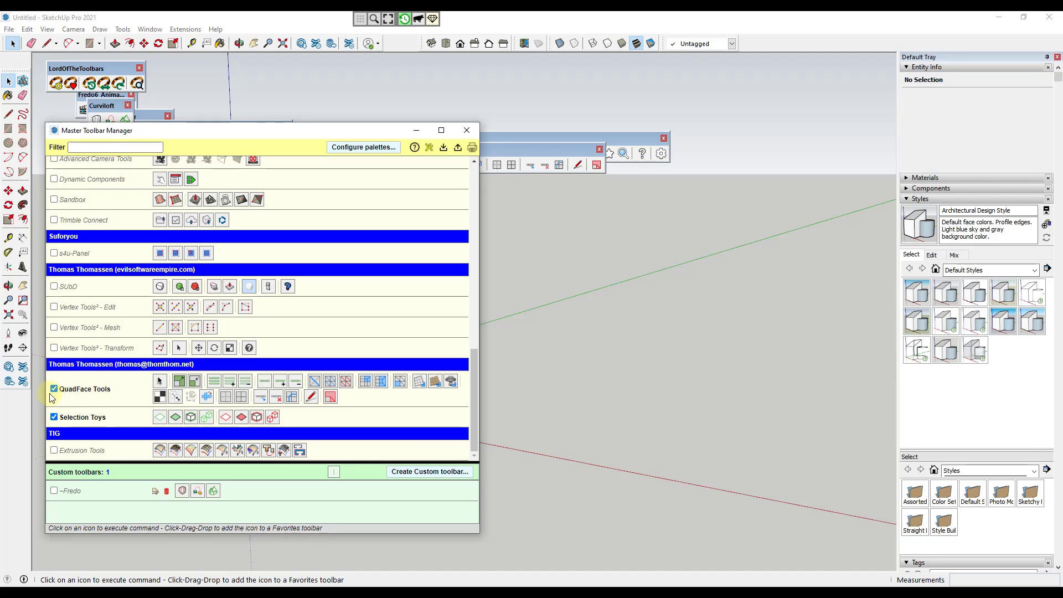
left_click(55, 388)
left_click(55, 417)
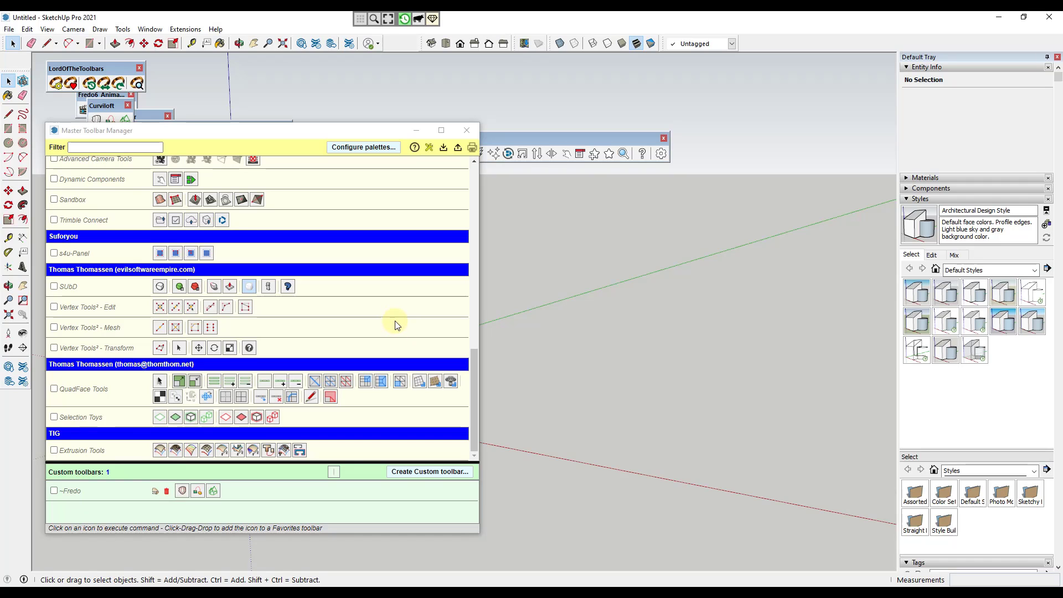
Open the Favorite Manager beside the Master Toolbar Manager and show and hide the Fredo palette.
left_click(71, 83)
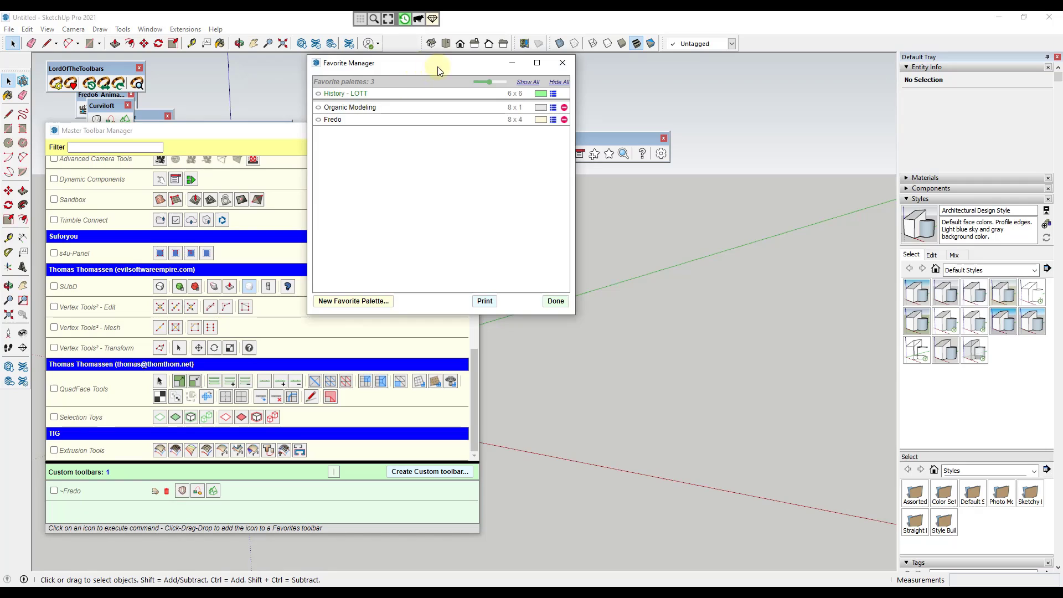
left_click_drag(396, 69, 606, 185)
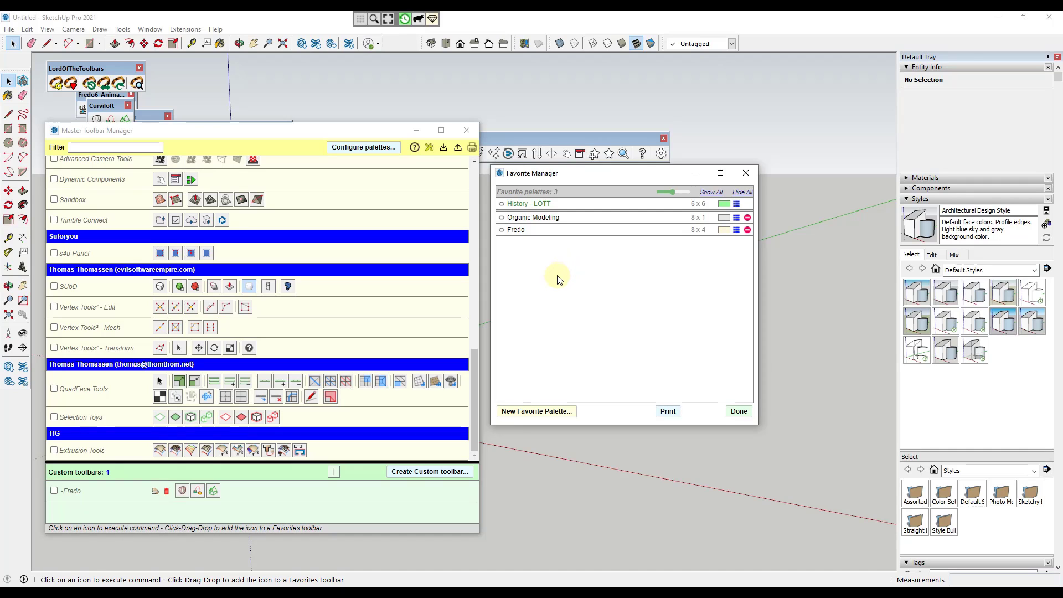
left_click(501, 218)
left_click(502, 230)
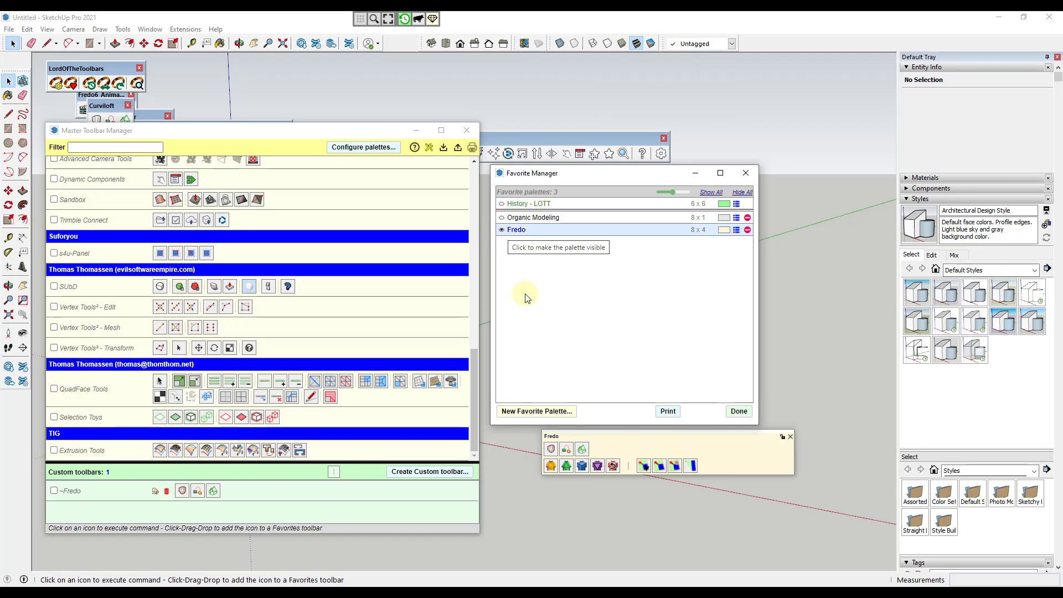
left_click(501, 229)
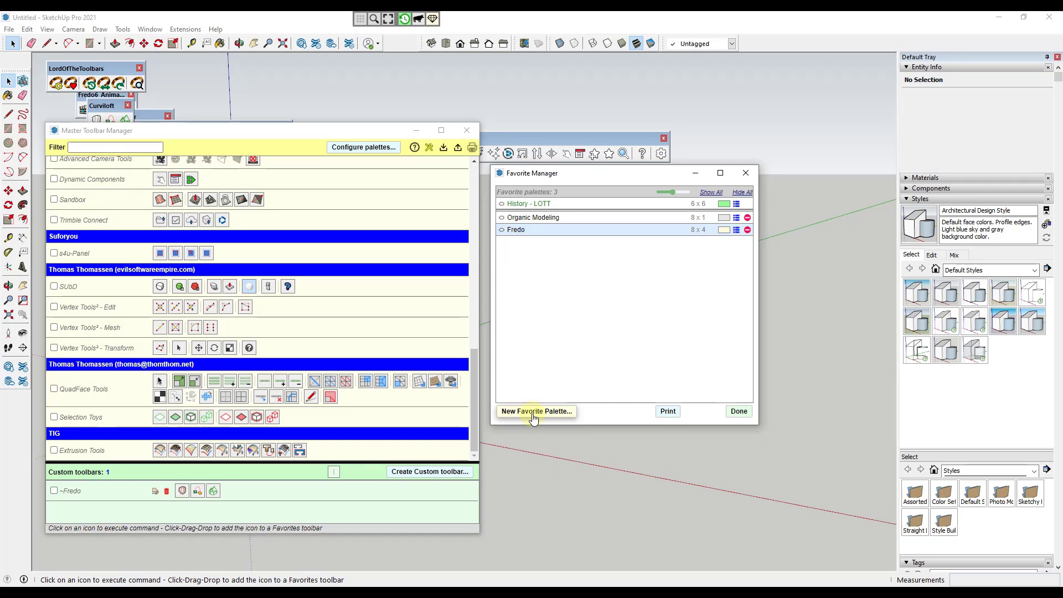
Start a new favorite palette and name it Thom Thom.
left_click(533, 412)
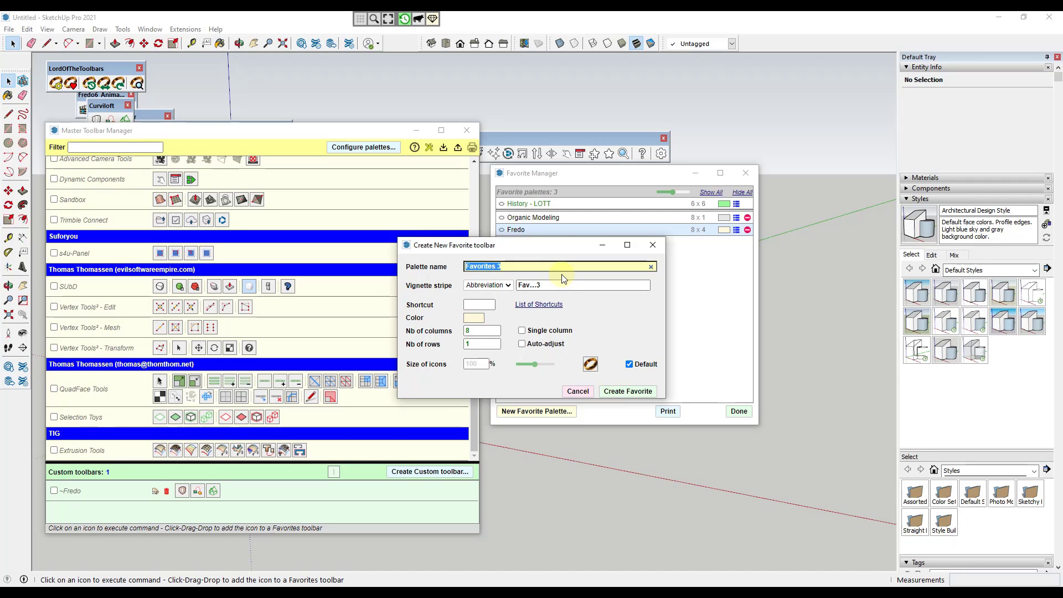
type("Thom Thom")
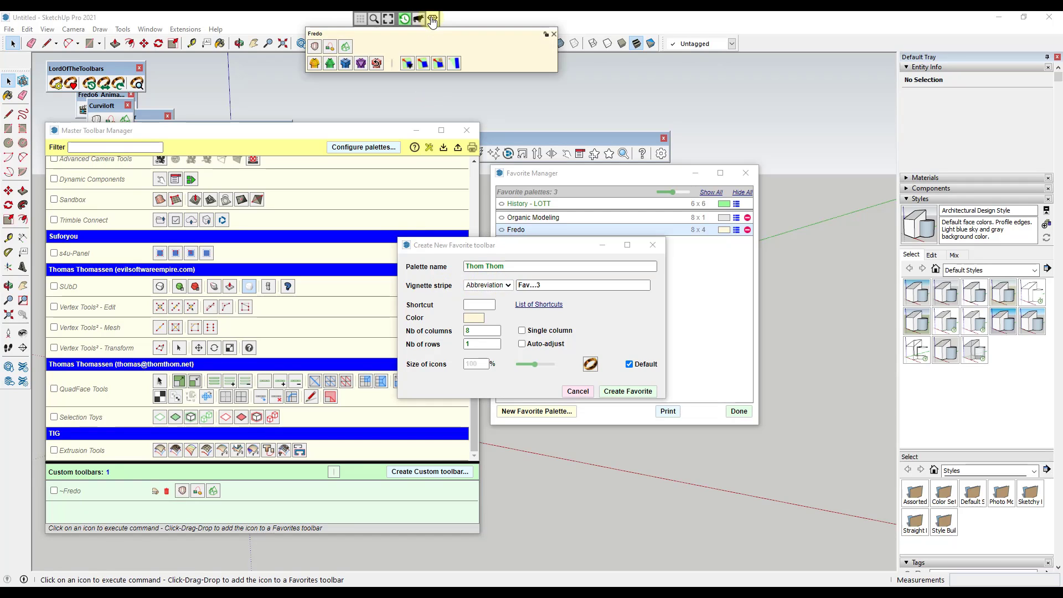
left_click(436, 21)
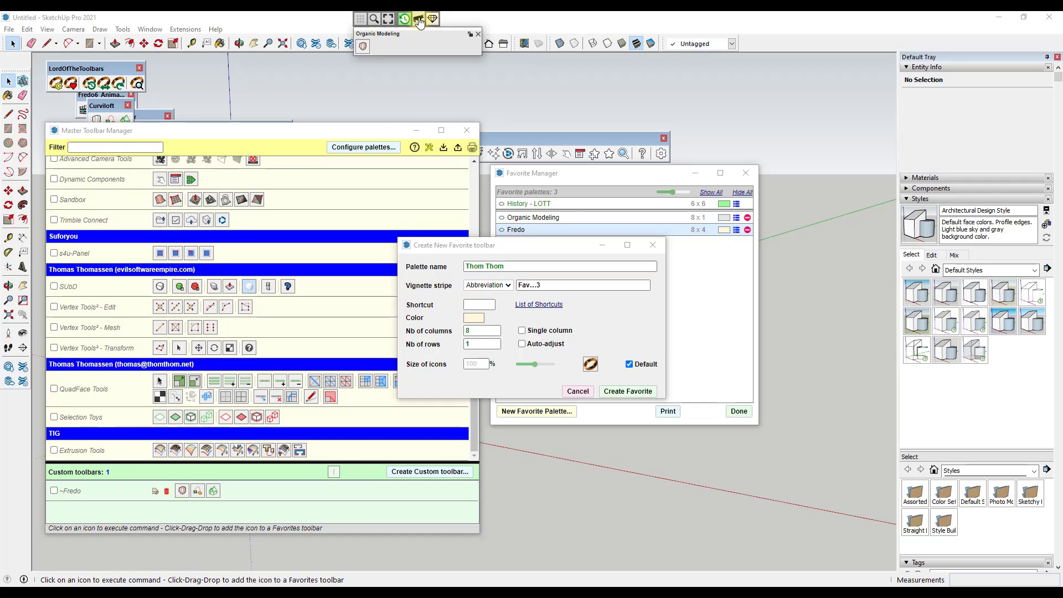
Switch the new palette's vignette stripe to Icon and look through the available custom icons.
left_click(505, 285)
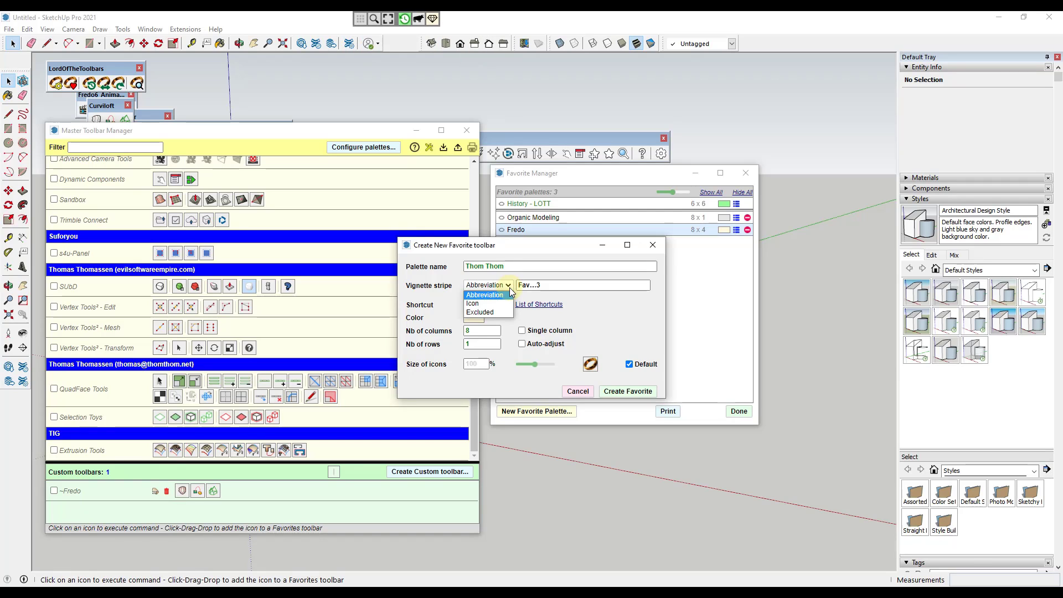
left_click(473, 304)
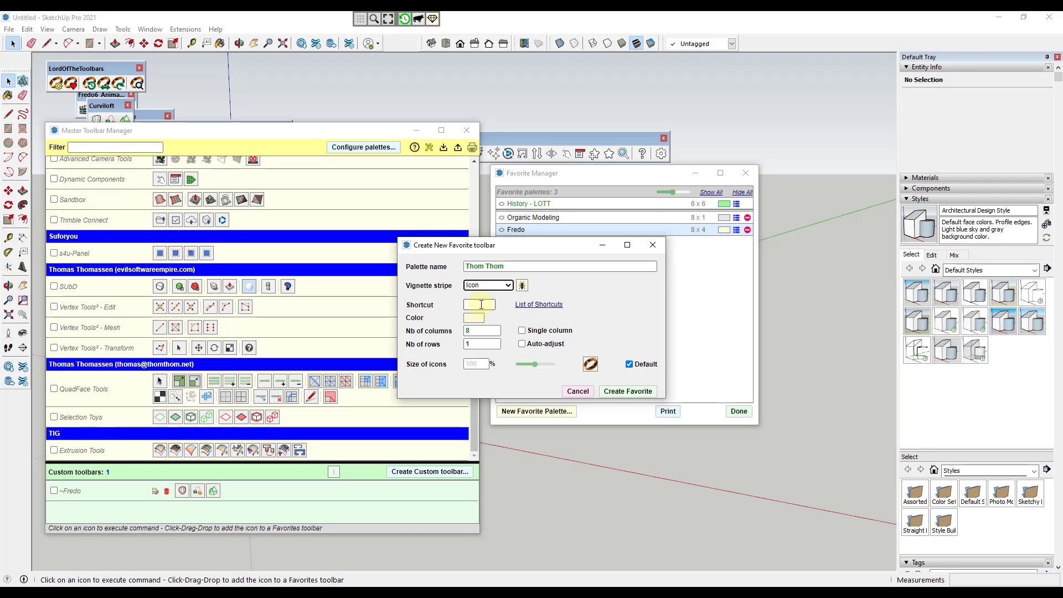
left_click(522, 286)
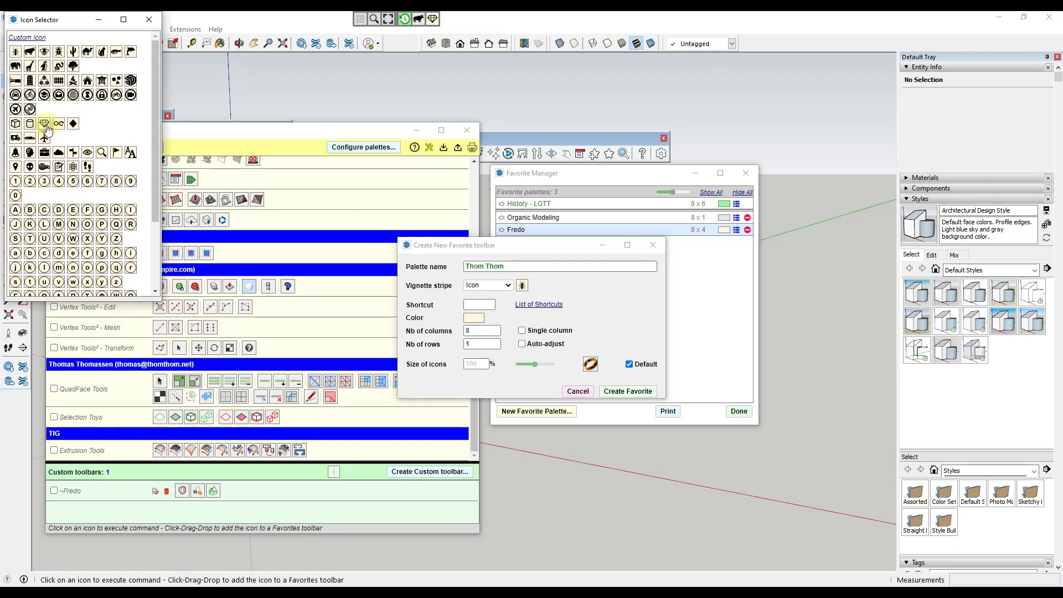
left_click(148, 20)
Set the vignette stripe to the abbreviation Thom Thom, create the favorite palette and show it from the vignette stripe.
left_click(480, 286)
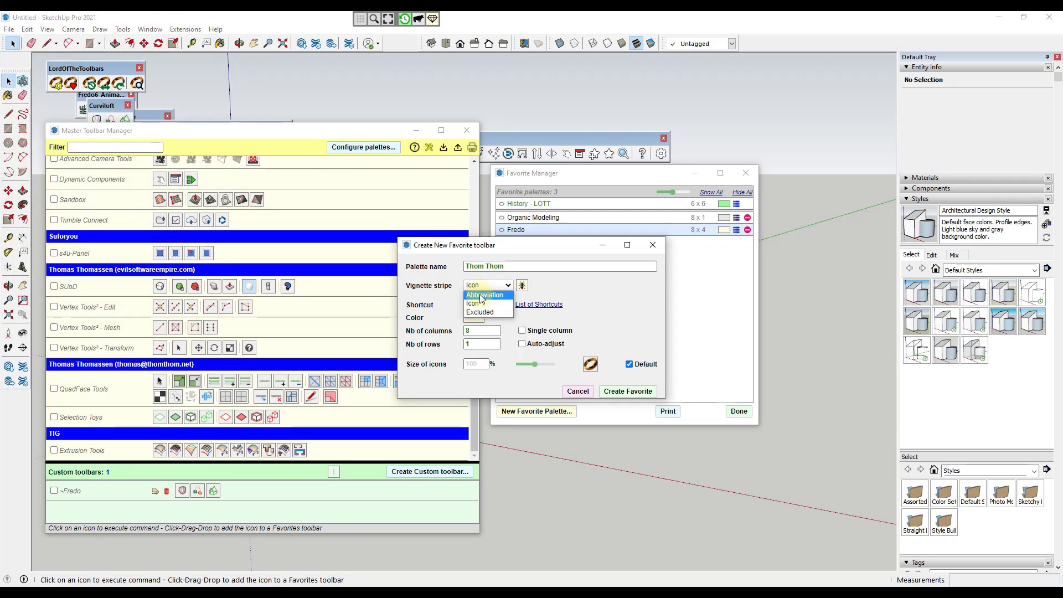
left_click(482, 295)
left_click(565, 281)
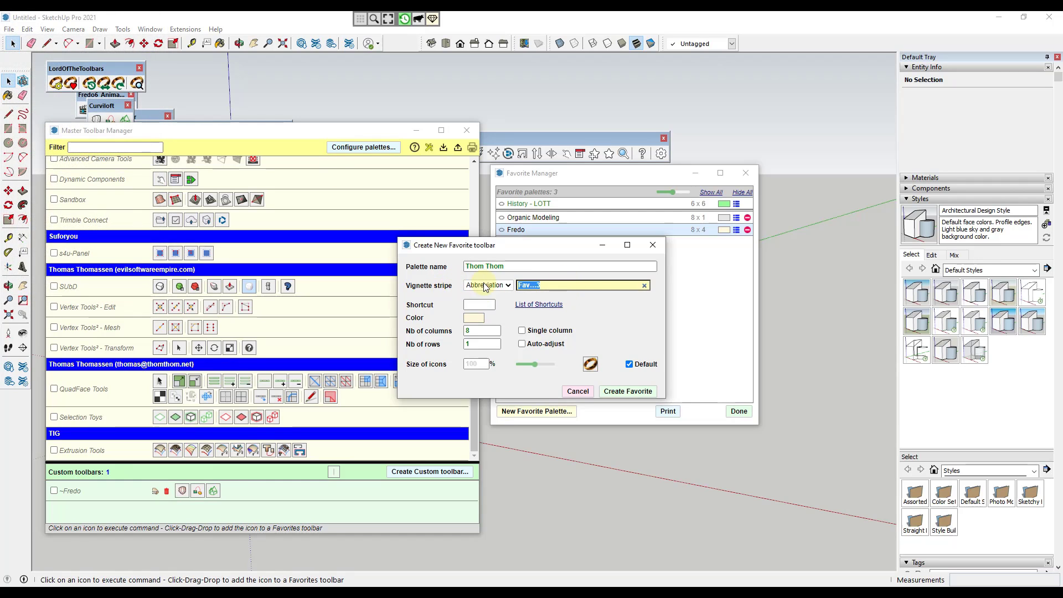
type("Thom Thom")
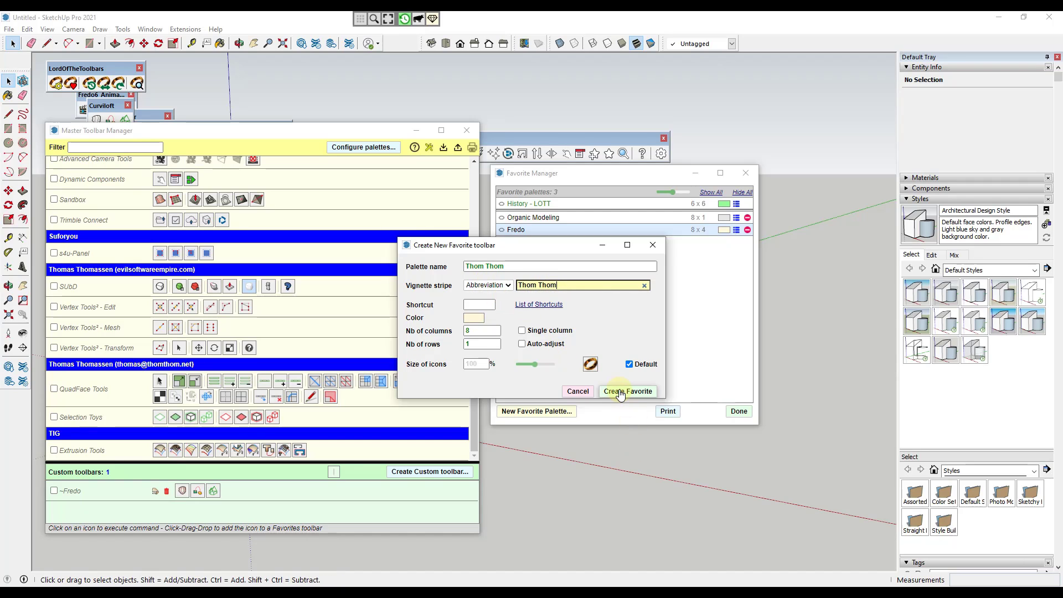
left_click(620, 391)
left_click(453, 20)
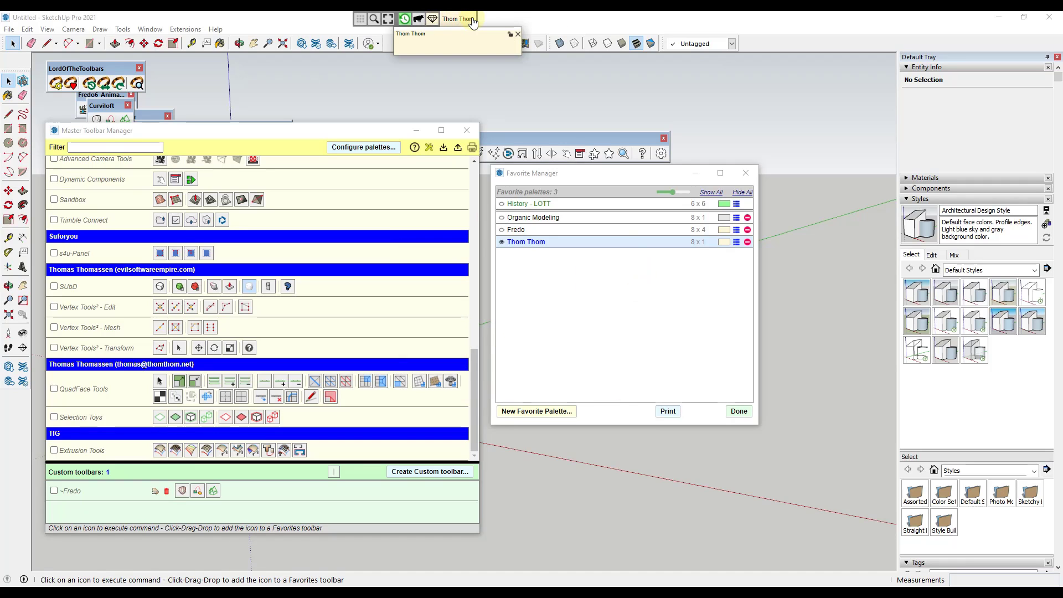
In the Thom Thom palette's properties, change its color to light grey, and move the floating palette into the empty model area.
left_click(736, 241)
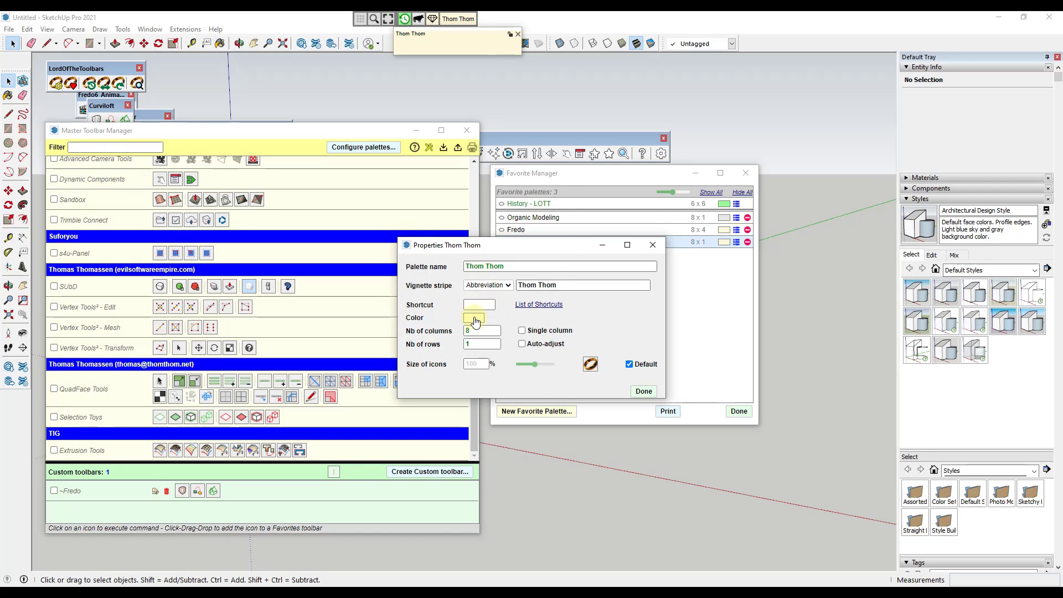
left_click(475, 321)
left_click(468, 258)
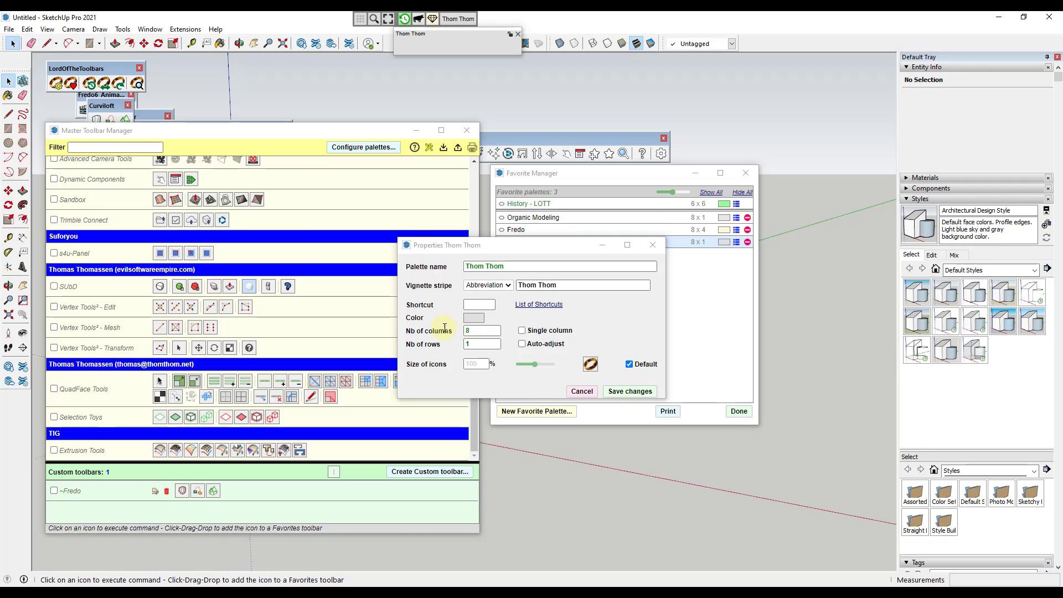
left_click(462, 35)
left_click_drag(476, 49, 622, 88)
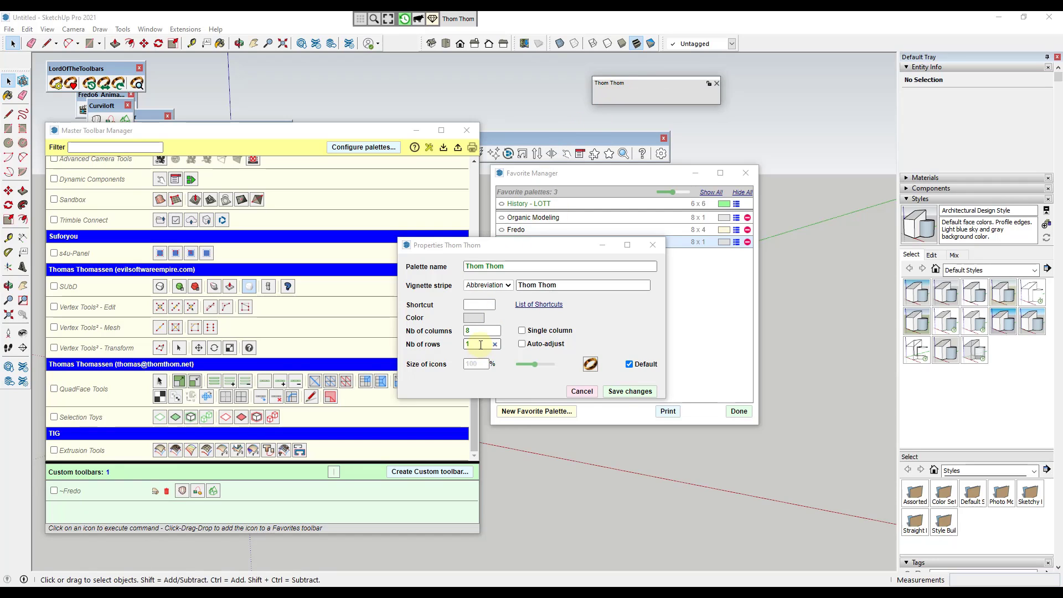
Set the Thom Thom palette to 4 rows with icons at 105% and save the property changes.
left_click(481, 344)
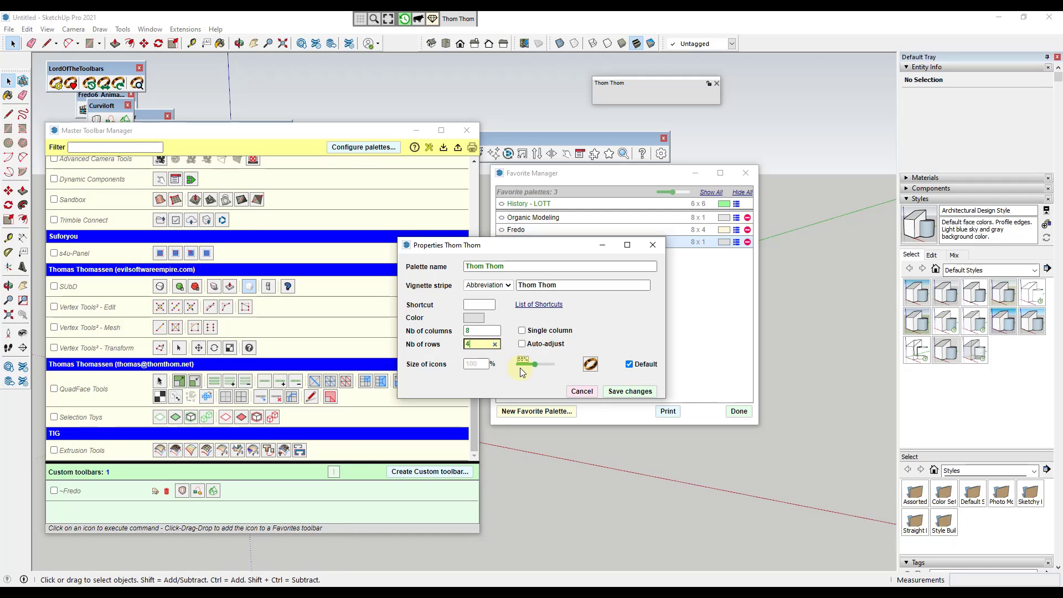
left_click_drag(535, 364, 537, 366)
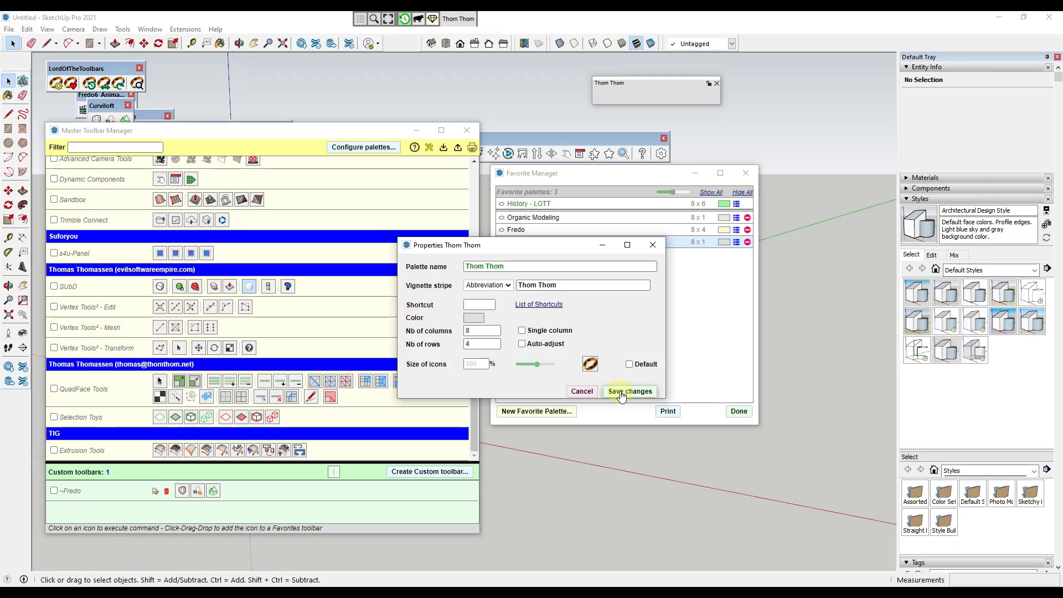
left_click(621, 391)
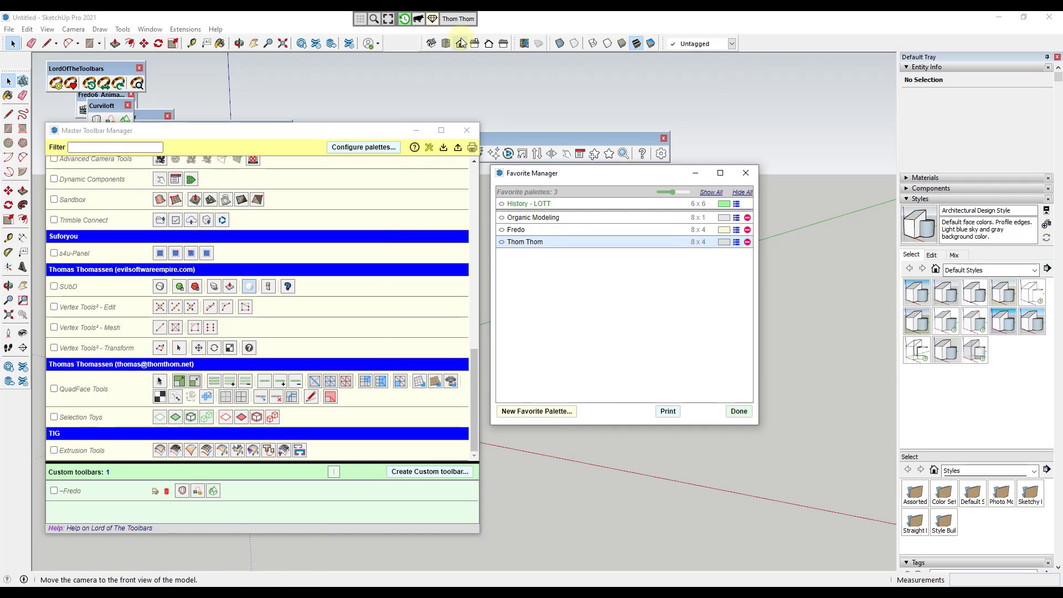
Show the Thom Thom palette and arrange it above the Favorite Manager, beside the Master Toolbar Manager.
left_click(502, 242)
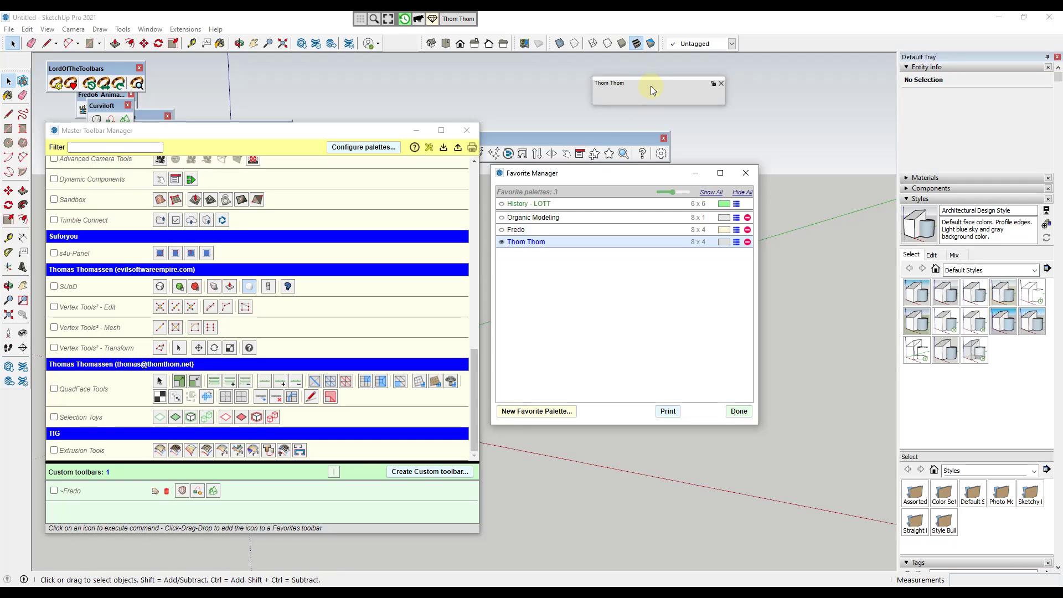
left_click_drag(650, 85, 581, 102)
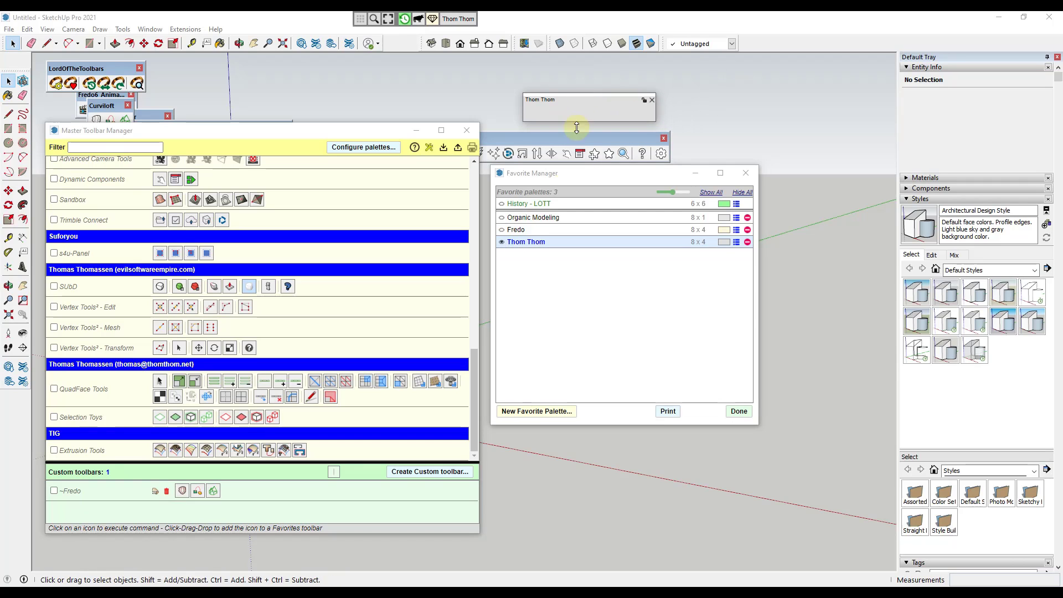
left_click_drag(563, 176, 567, 335)
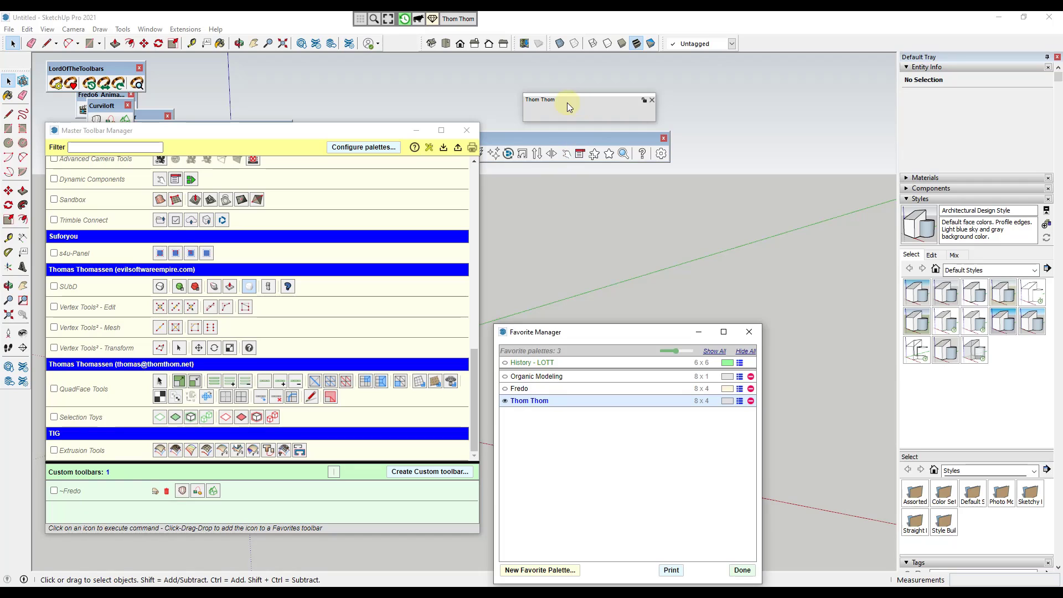
left_click_drag(536, 101, 520, 205)
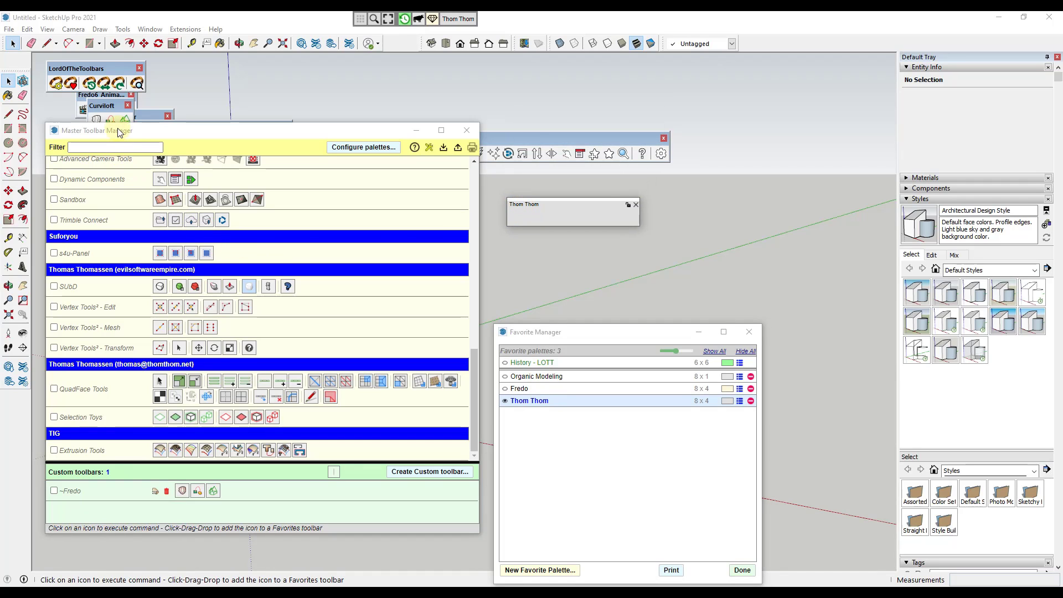
Turn on the SUbD toolbar and copy all of its command icons into the Thom Thom palette.
left_click(54, 286)
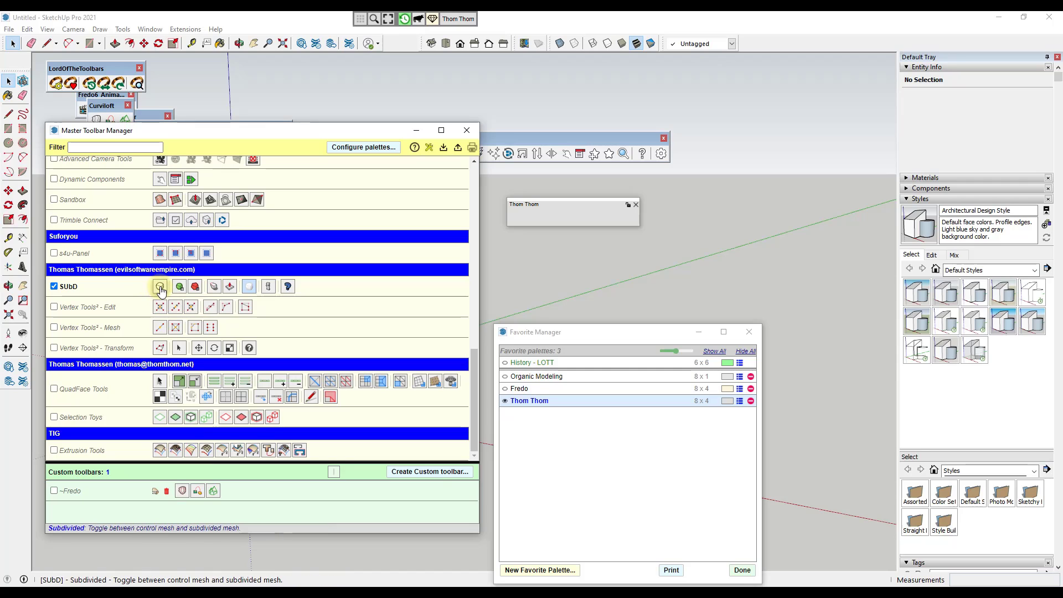
left_click_drag(160, 286, 515, 217)
left_click_drag(179, 286, 525, 216)
left_click(195, 286, "shift")
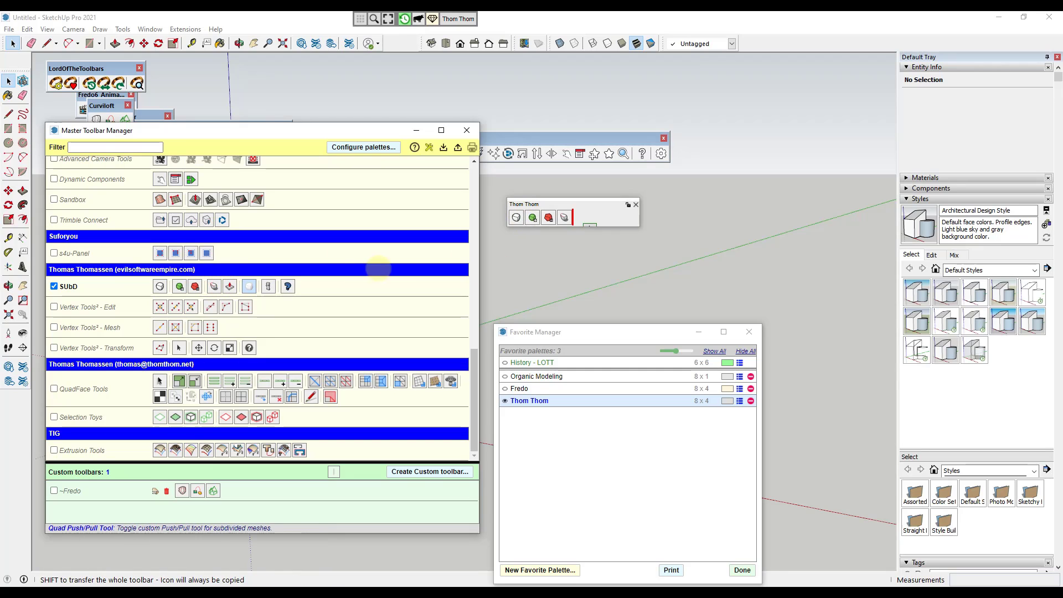
left_click_drag(287, 286, 631, 216)
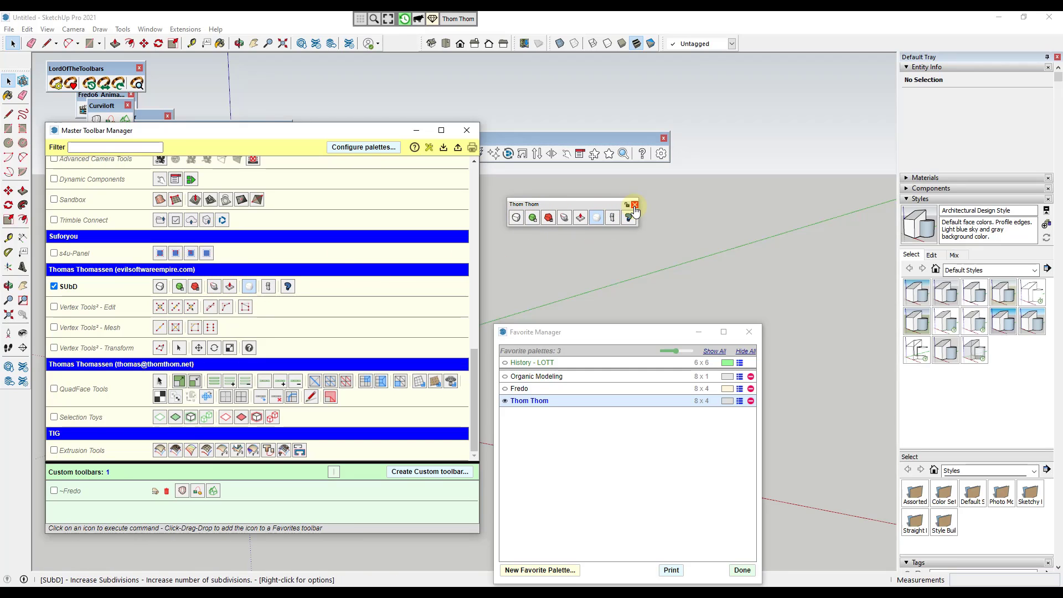
Close the floating Thom Thom palette, reopen it from the vignette stripe and try its SUbD Subdivided command.
left_click(634, 205)
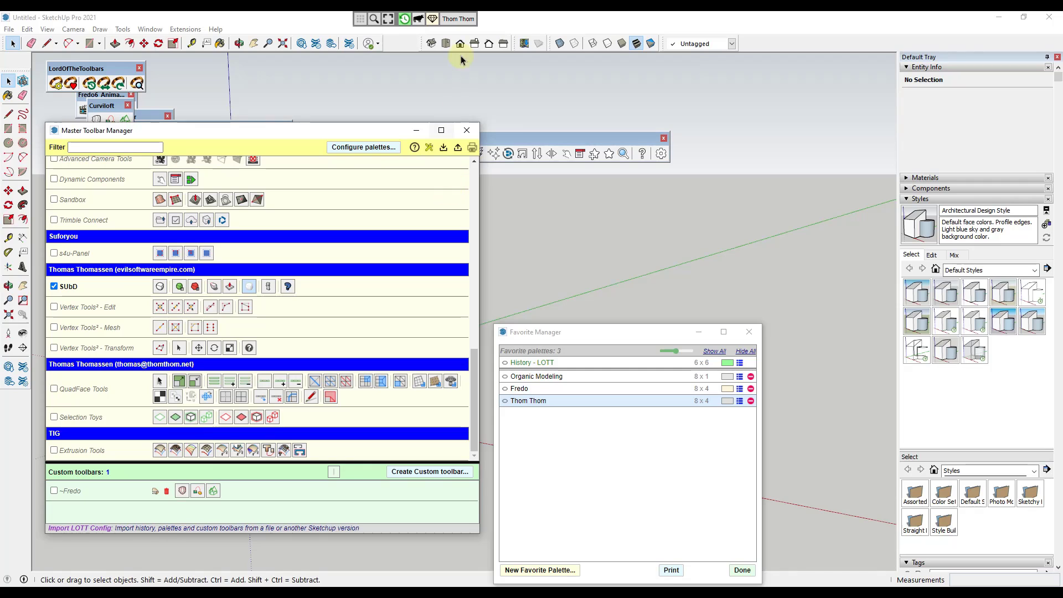
left_click(462, 20)
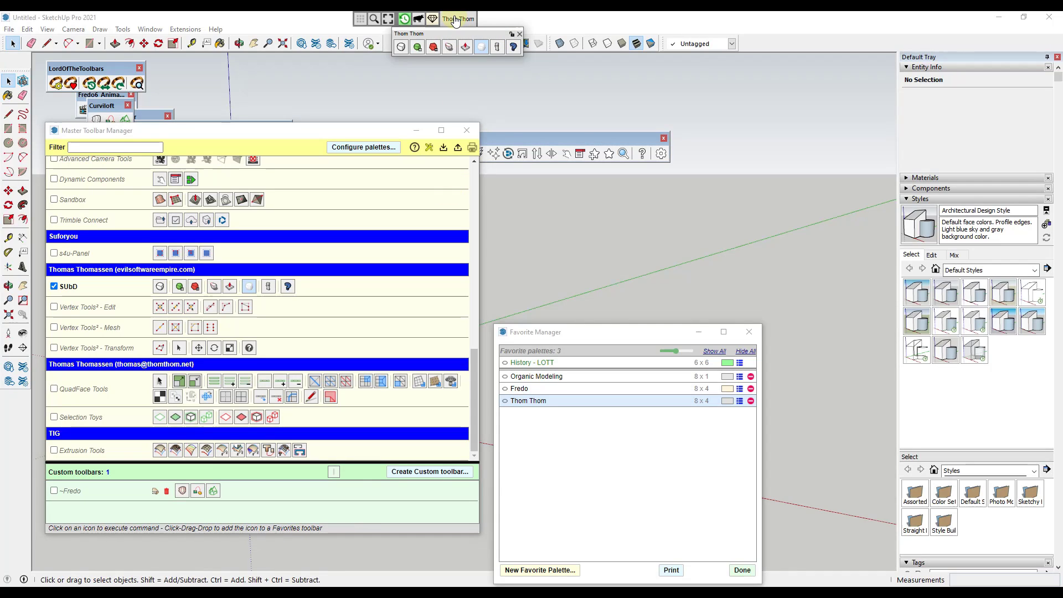
left_click(400, 48)
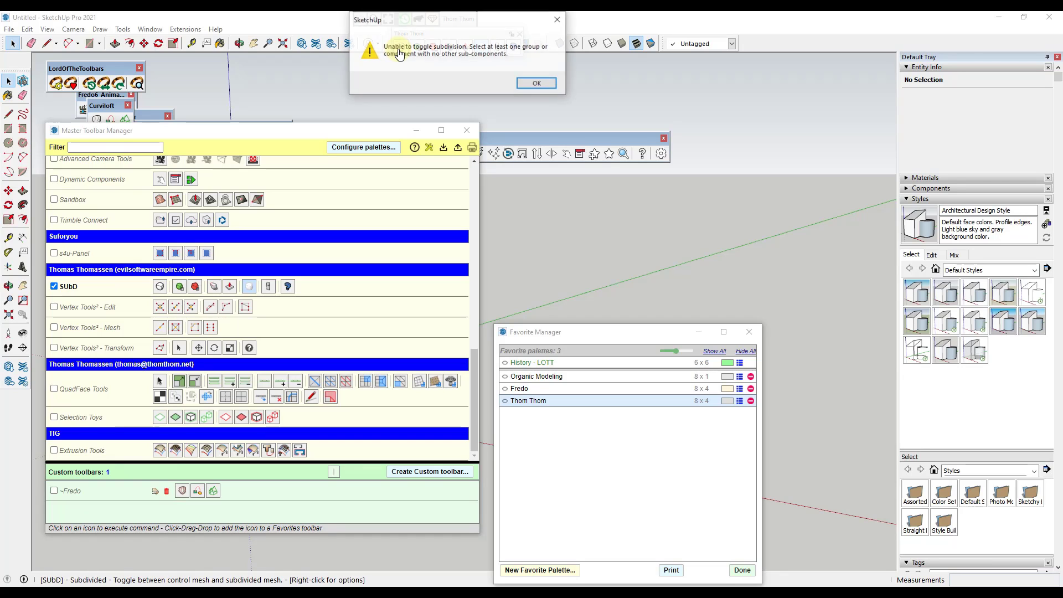
left_click(535, 83)
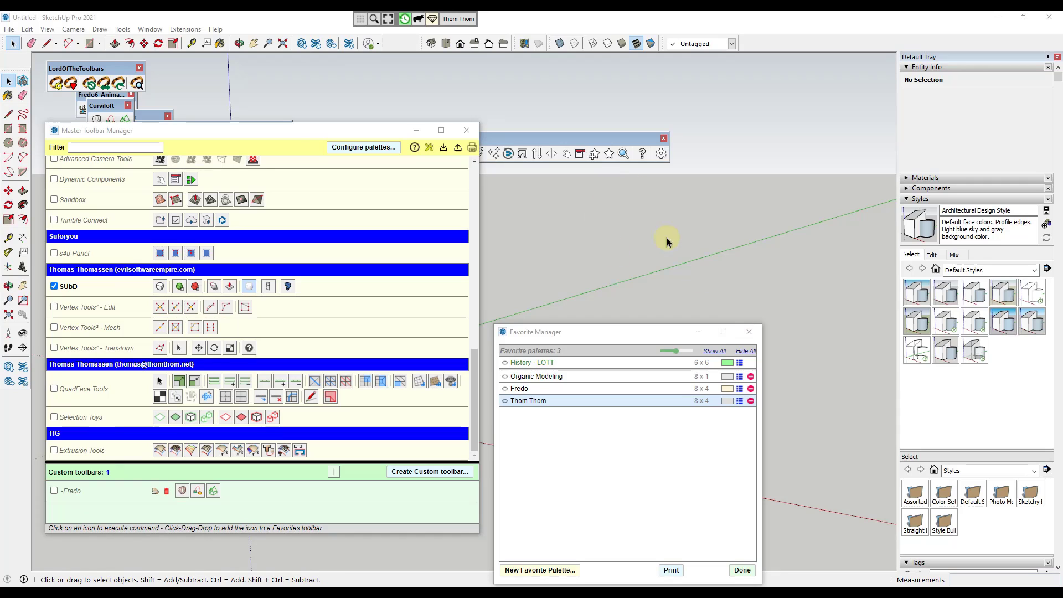
left_click(458, 19)
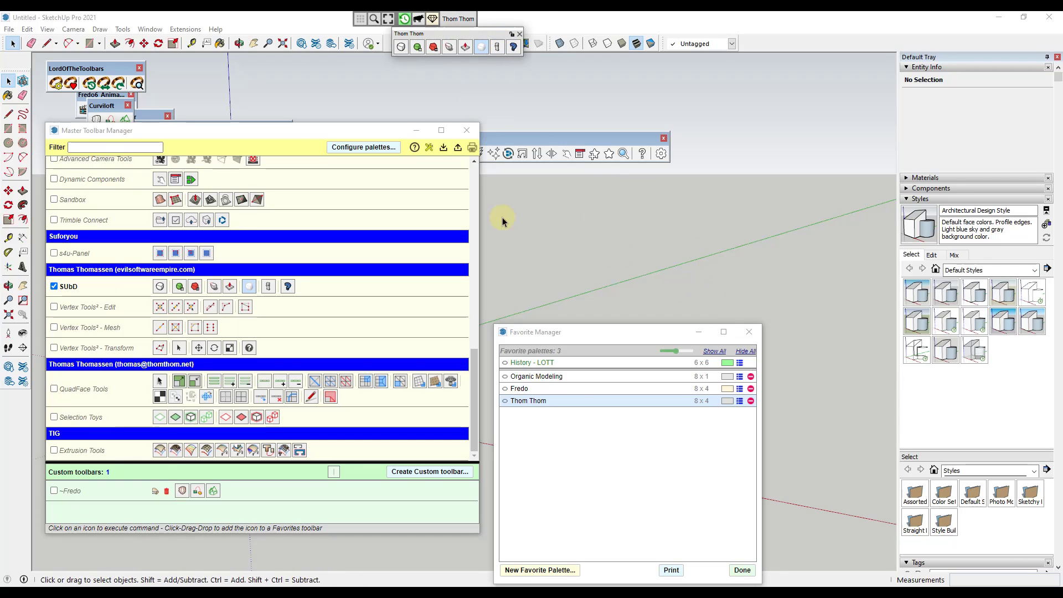
Show the Thom Thom palette from the Favorite Manager and reposition both windows beside the Master Toolbar Manager.
left_click(505, 402)
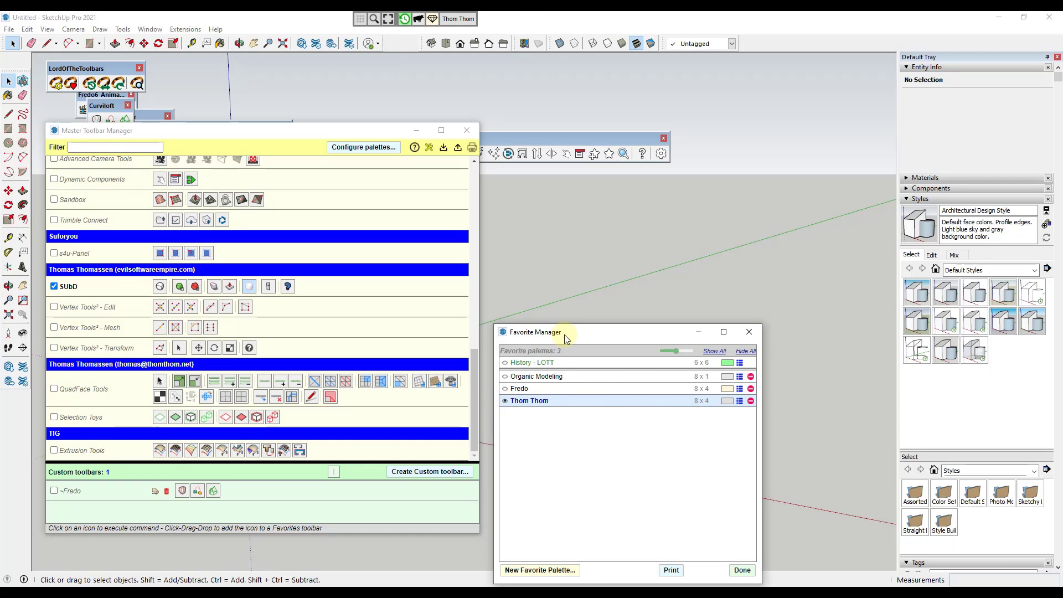
left_click_drag(565, 338, 582, 310)
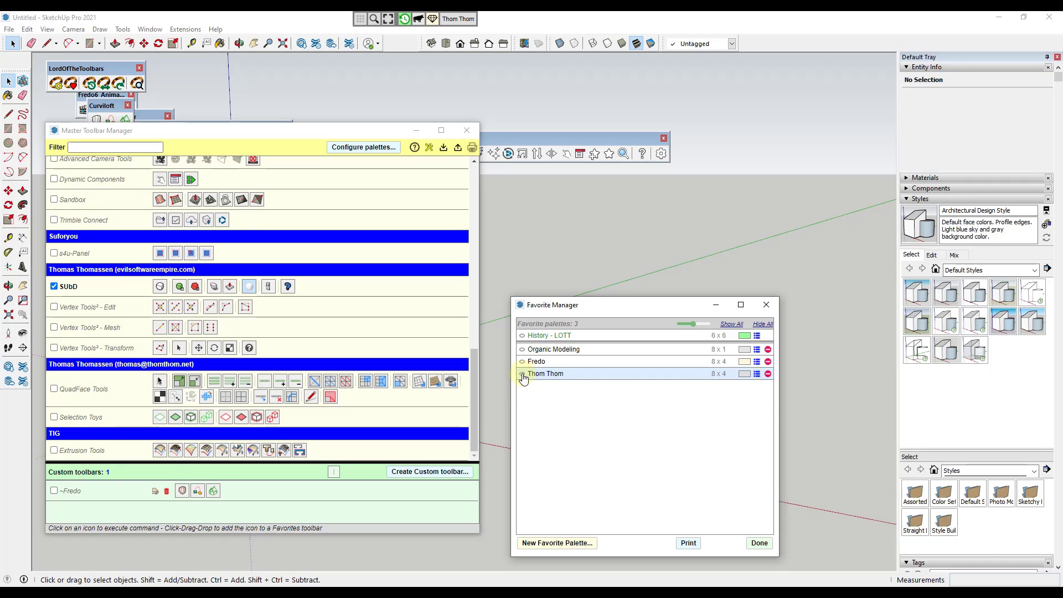
left_click(522, 374)
left_click_drag(571, 204, 579, 202)
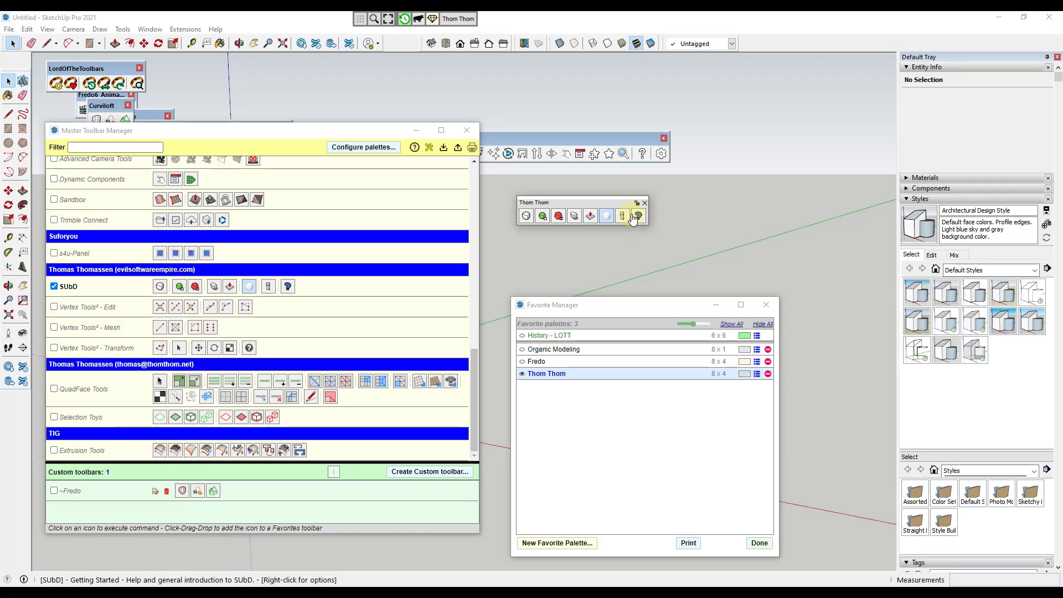
Enlarge the Thom Thom palette in height and width and add the Vertex Tools Merge command icon to it.
left_click_drag(585, 226, 586, 311)
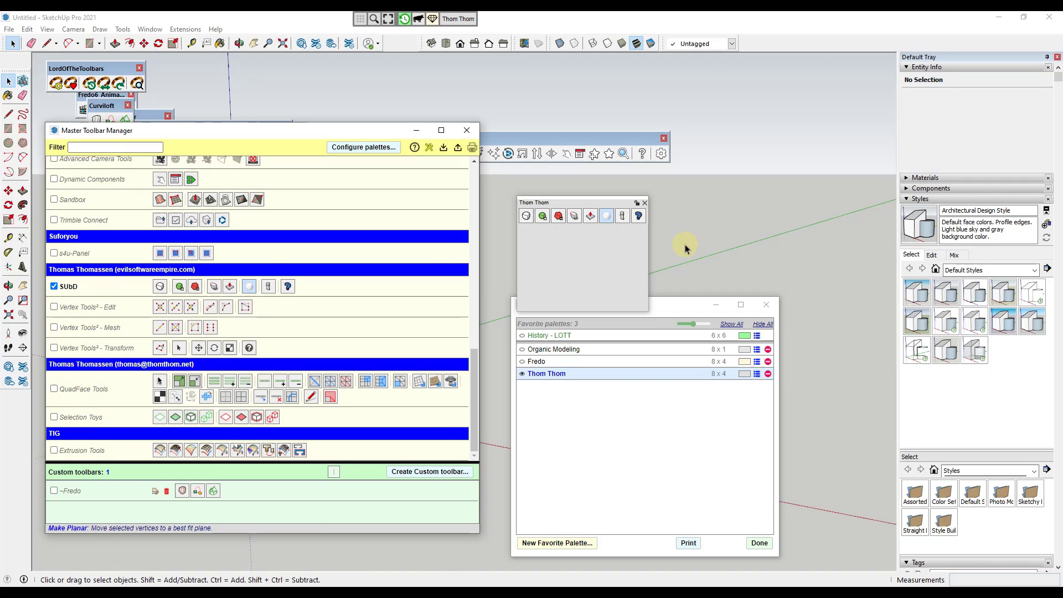
left_click_drag(193, 306, 535, 248)
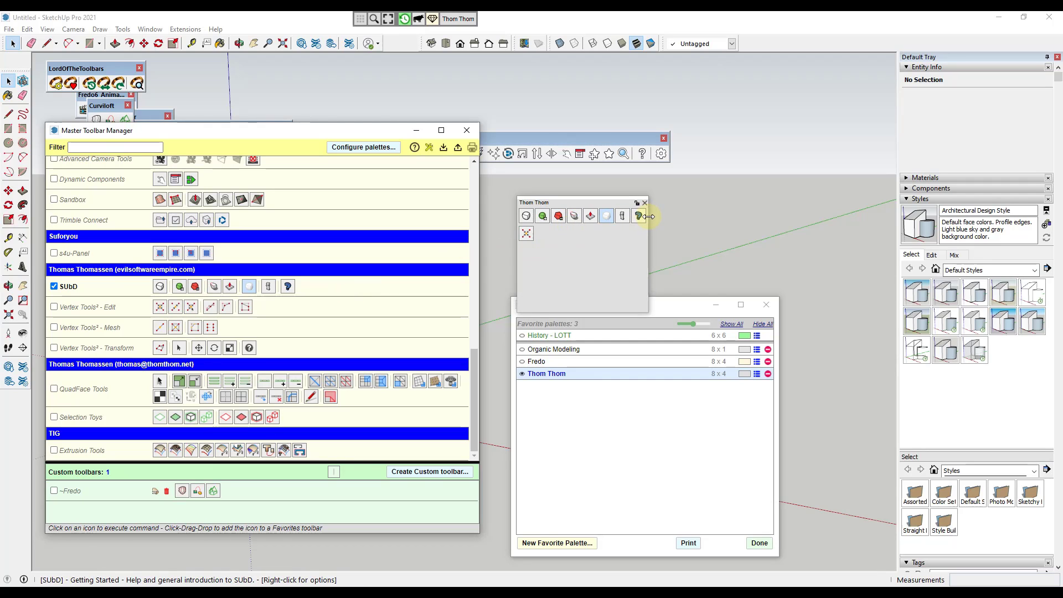
left_click_drag(648, 216, 730, 222)
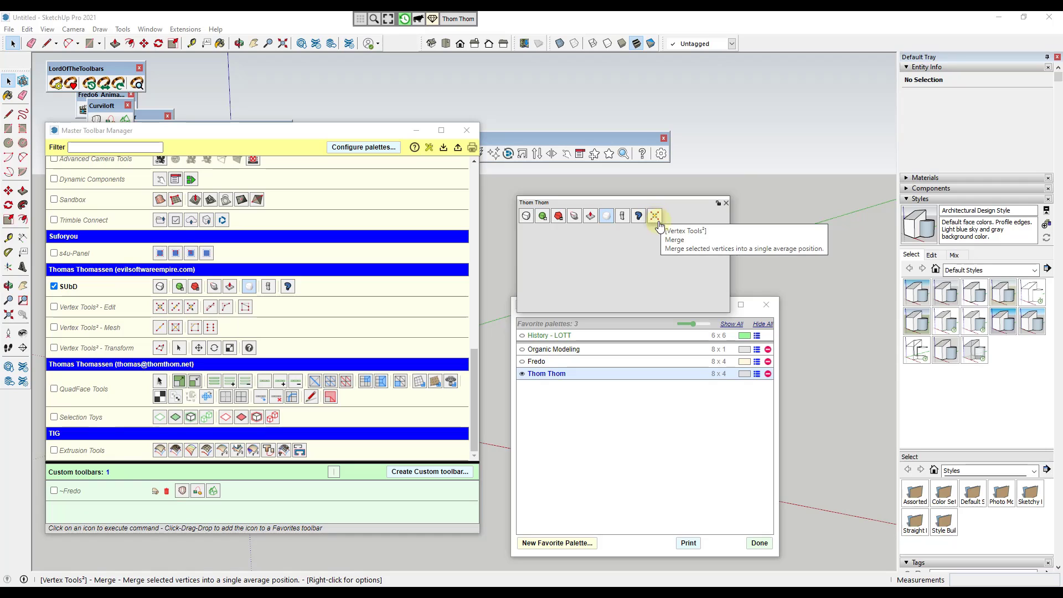
Insert a line break before the Merge command icon in the Thom Thom palette.
right_click(679, 218)
right_click(659, 211)
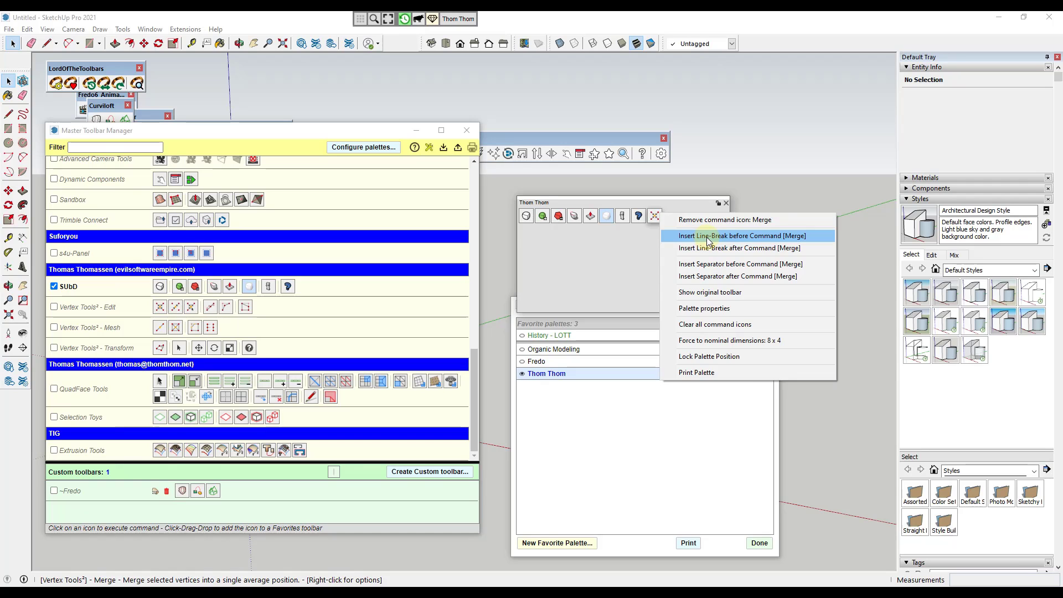
left_click(707, 239)
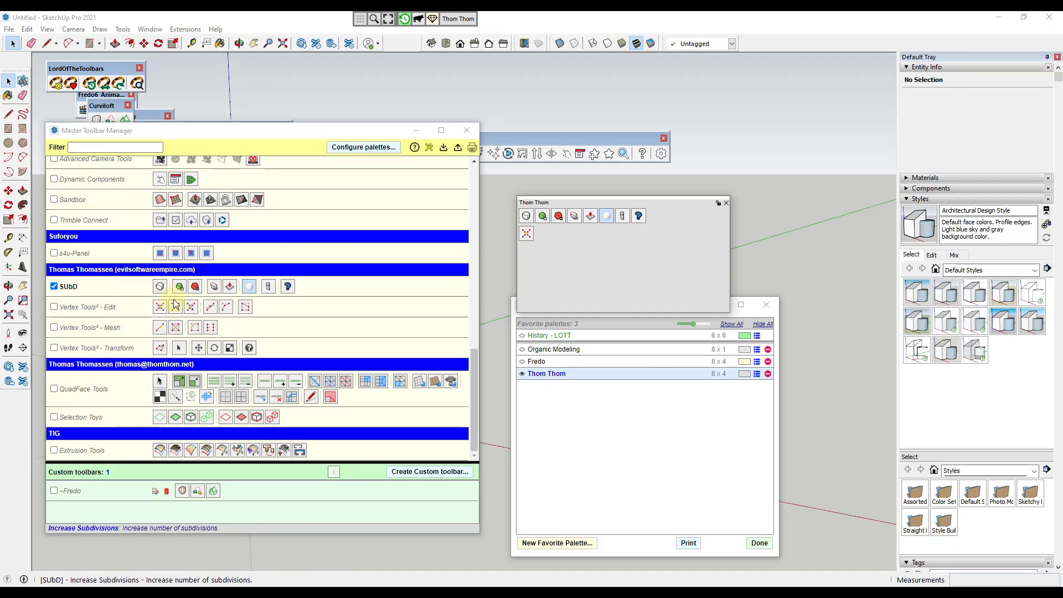
Add the second, third and Make Planar icons of Vertex Tools Edit to the palette's second row, with a separator before Make Planar.
mouse_move(210, 306)
left_mouse_down()
mouse_move(560, 255)
mouse_move(545, 240)
left_mouse_up()
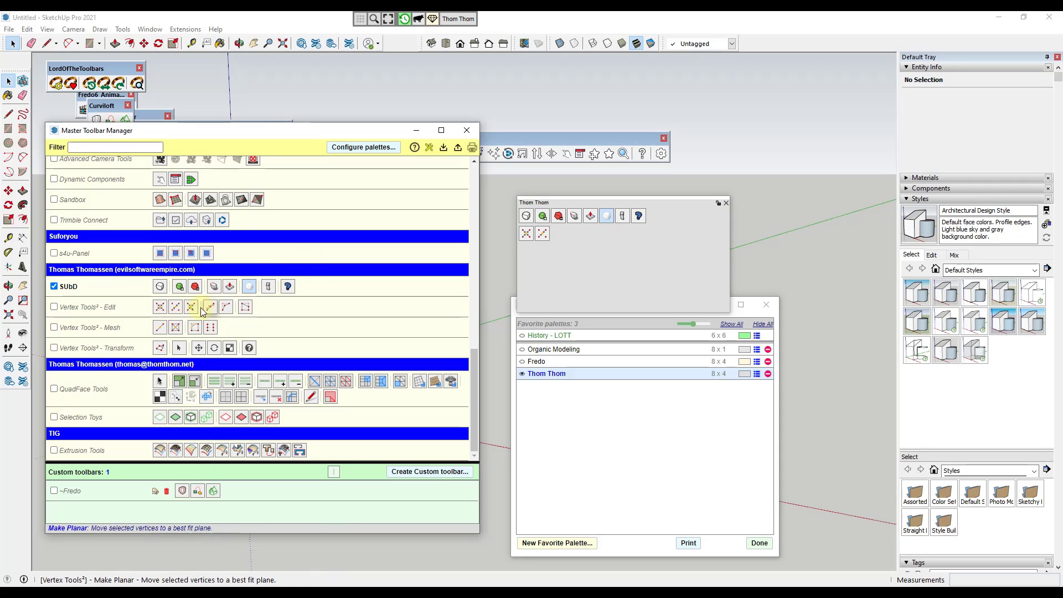
left_click_drag(211, 307, 562, 236)
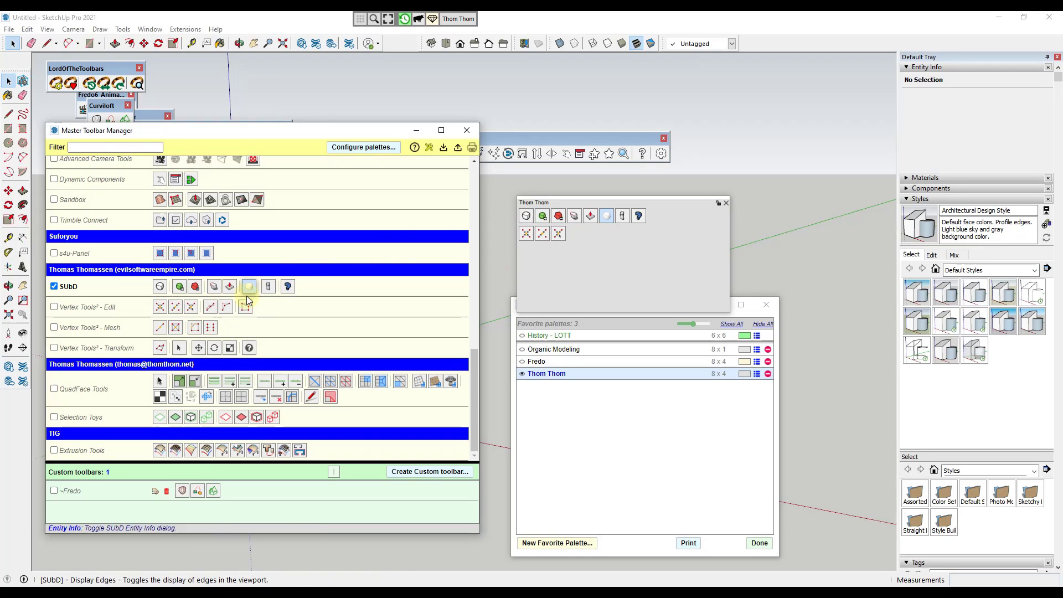
left_click_drag(210, 307, 569, 237)
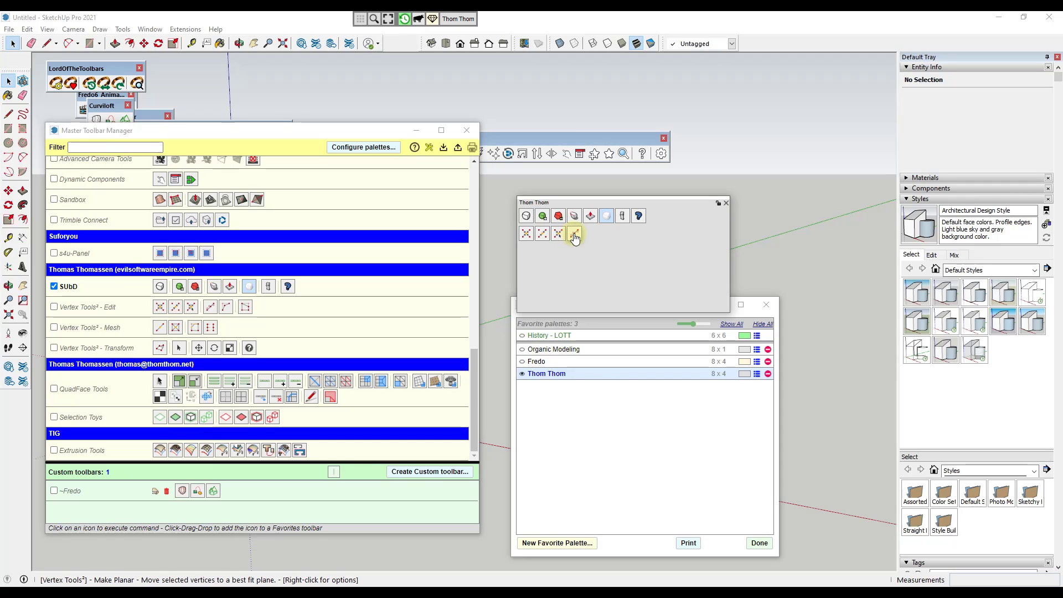
right_click(574, 234)
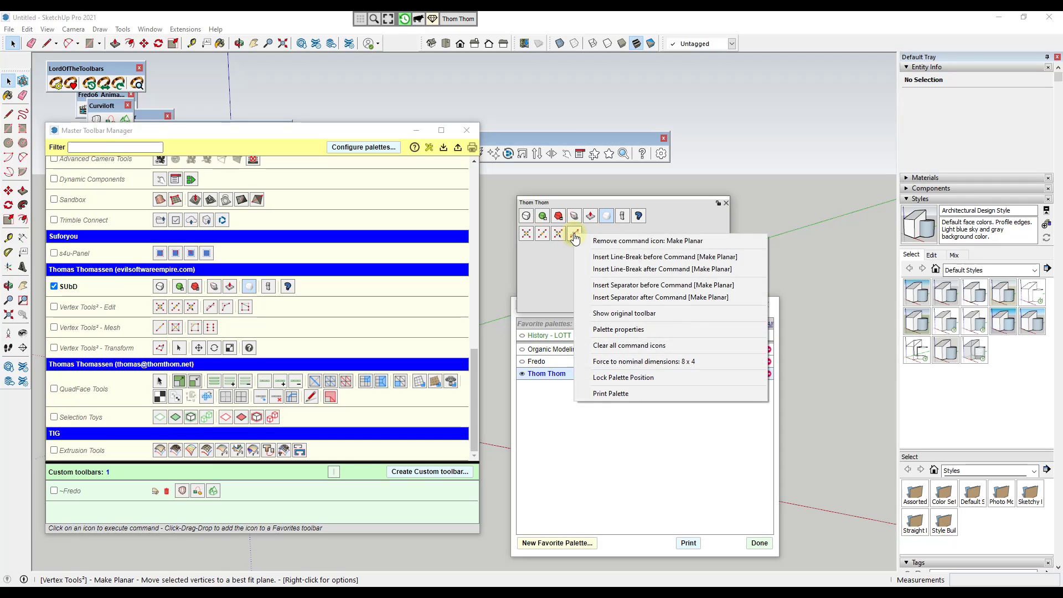
left_click(660, 286)
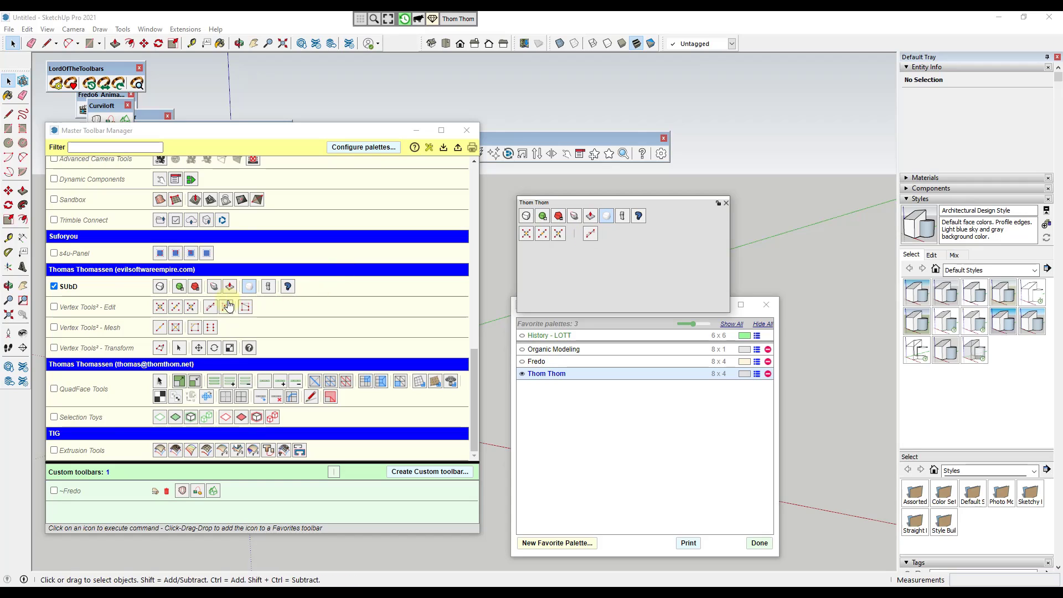
Add the last two Vertex Tools Edit icons to the Thom Thom palette and insert a separator before Vertex Slide.
mouse_move(226, 307)
left_mouse_down()
mouse_move(608, 249)
mouse_move(614, 233)
left_mouse_up()
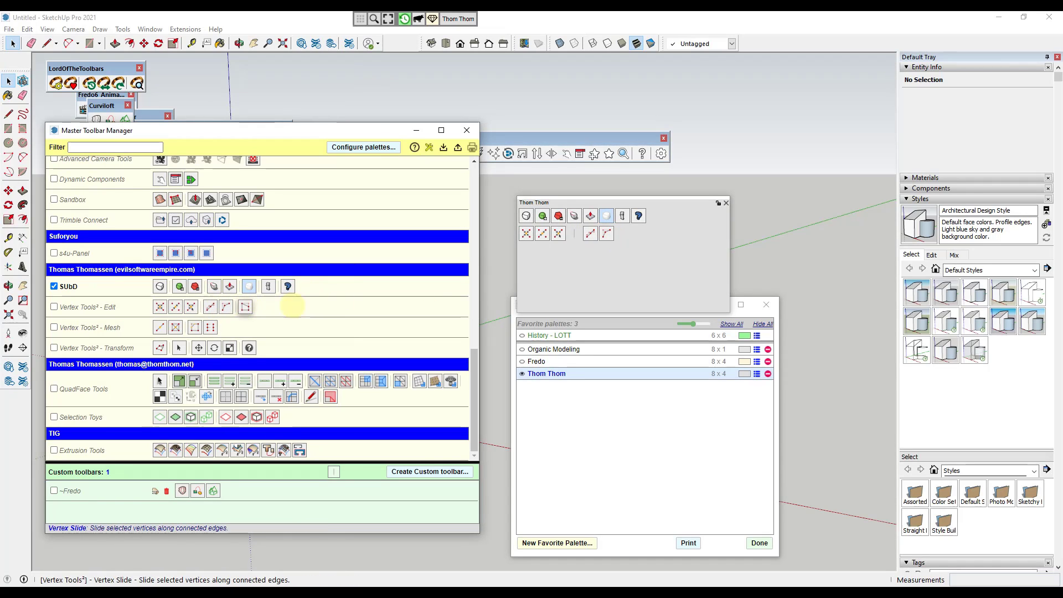
left_click_drag(245, 306, 624, 234)
right_click(623, 232)
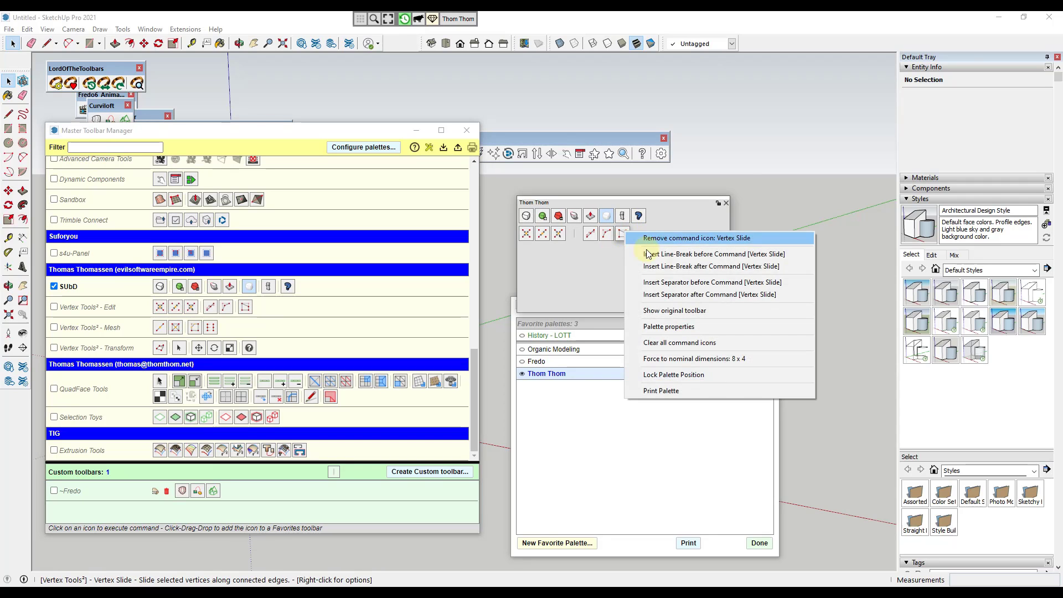
left_click(692, 295)
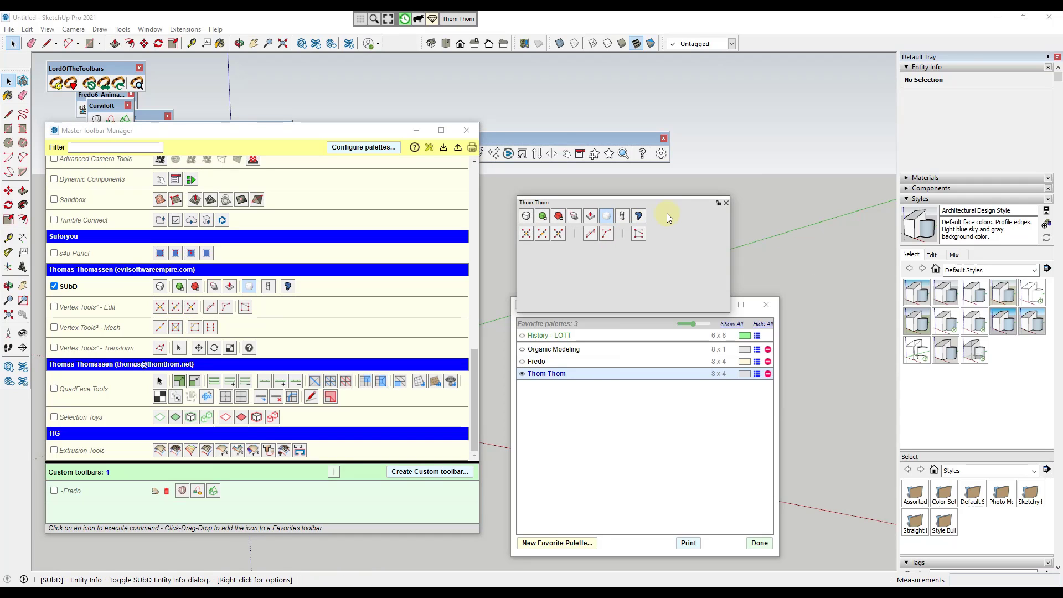
Close the Thom Thom palette, both manager windows and all floating extension toolbars except LordOfTheToolbars.
left_click(726, 203)
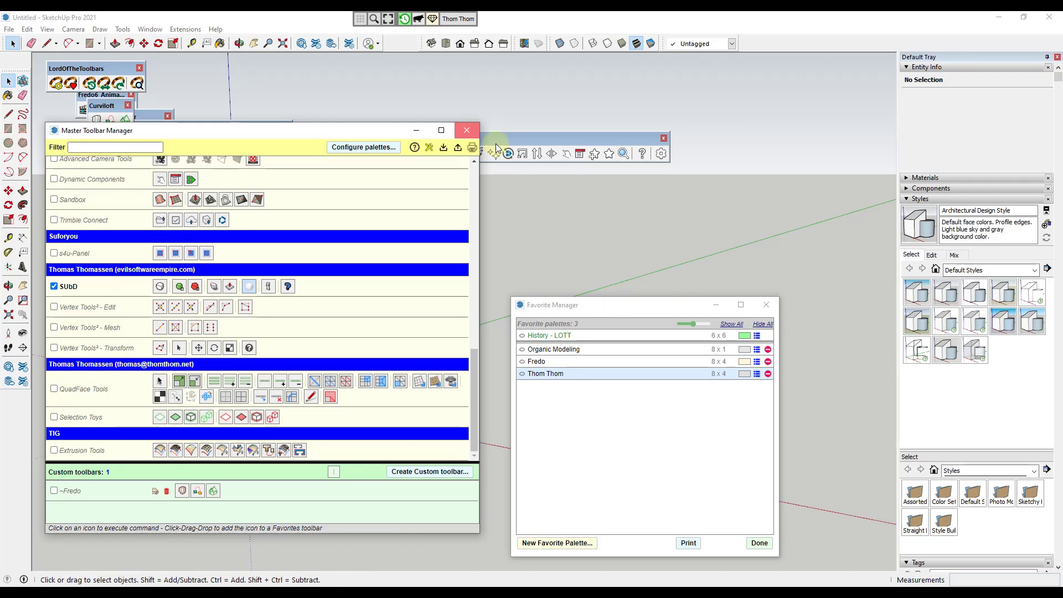
left_click(304, 131)
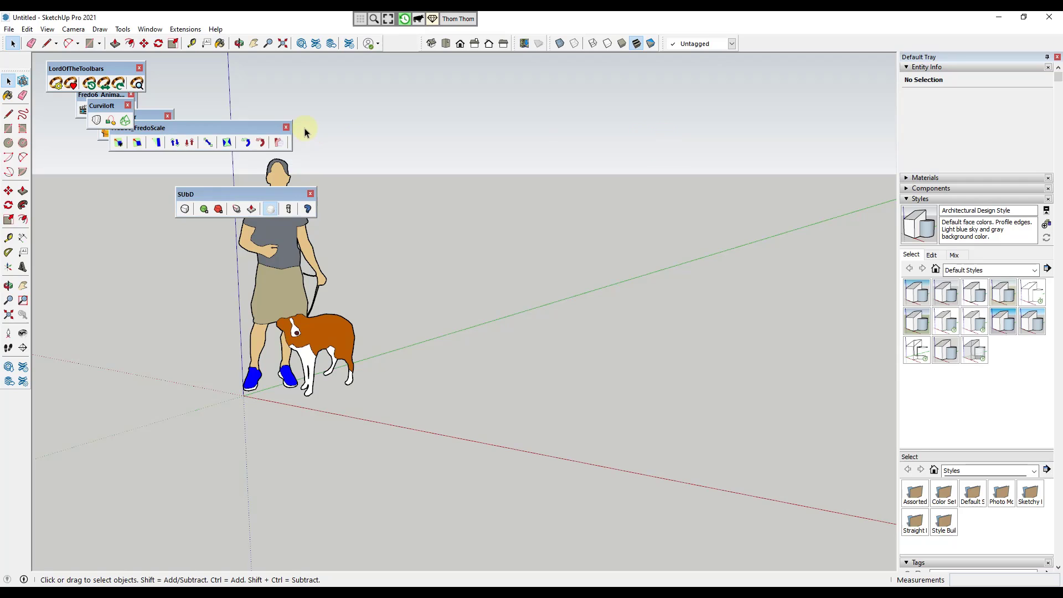
left_click(286, 127)
left_click(310, 193)
left_click(168, 117)
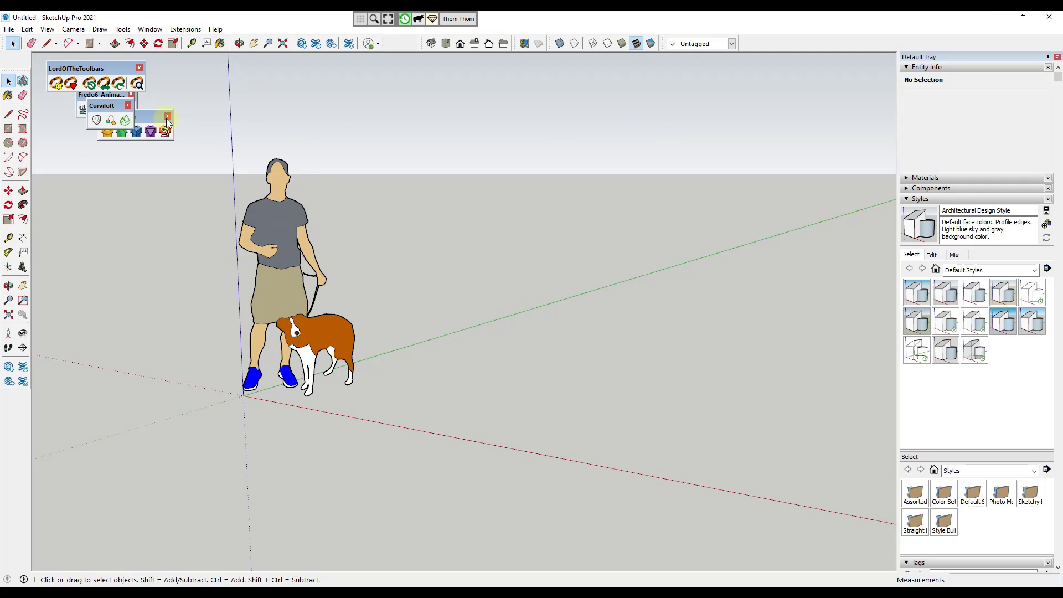
left_click(128, 105)
left_click(130, 95)
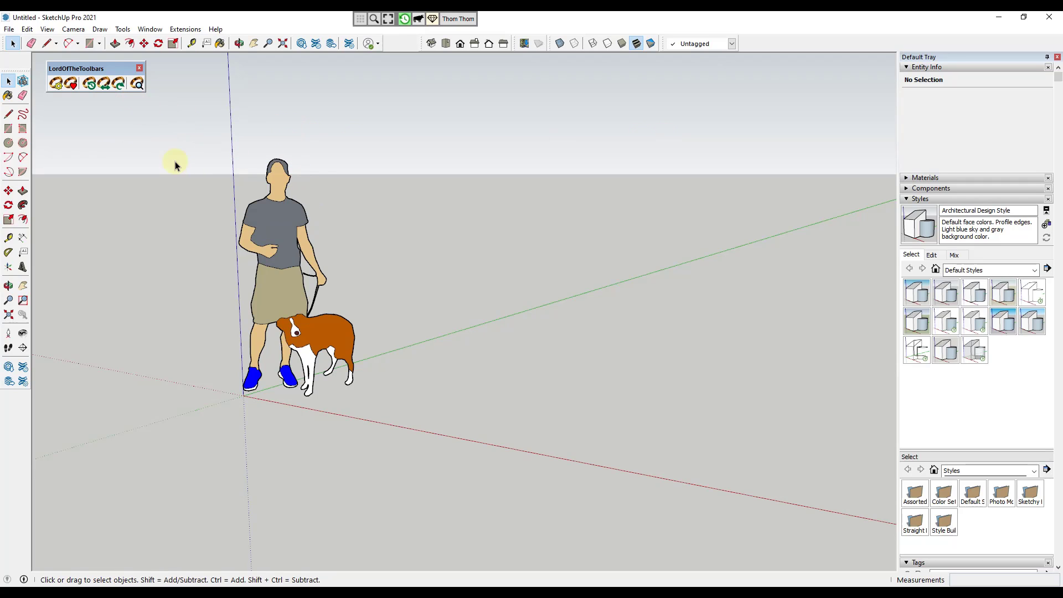
Run the Vertex Tools Merge command from the Thom Thom palette and shift the LordOfTheToolbars toolbar slightly aside.
left_click(458, 20)
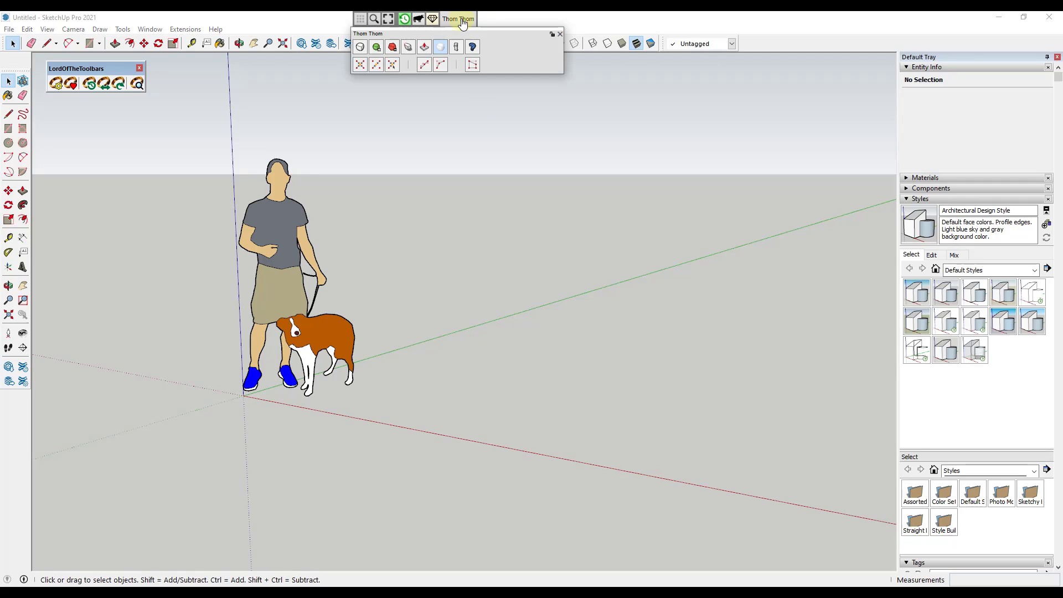
left_click(360, 64)
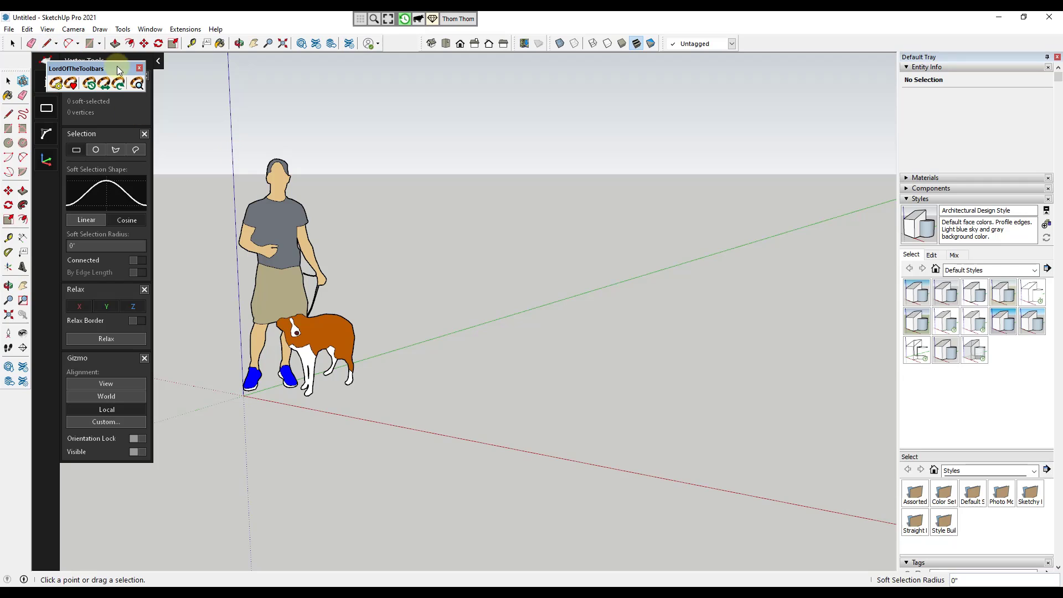
left_click_drag(130, 65, 145, 62)
Review the favorite palettes in the Favorite Manager and from the vignette stripe, then close the manager and return to the Select tool.
left_click(71, 81)
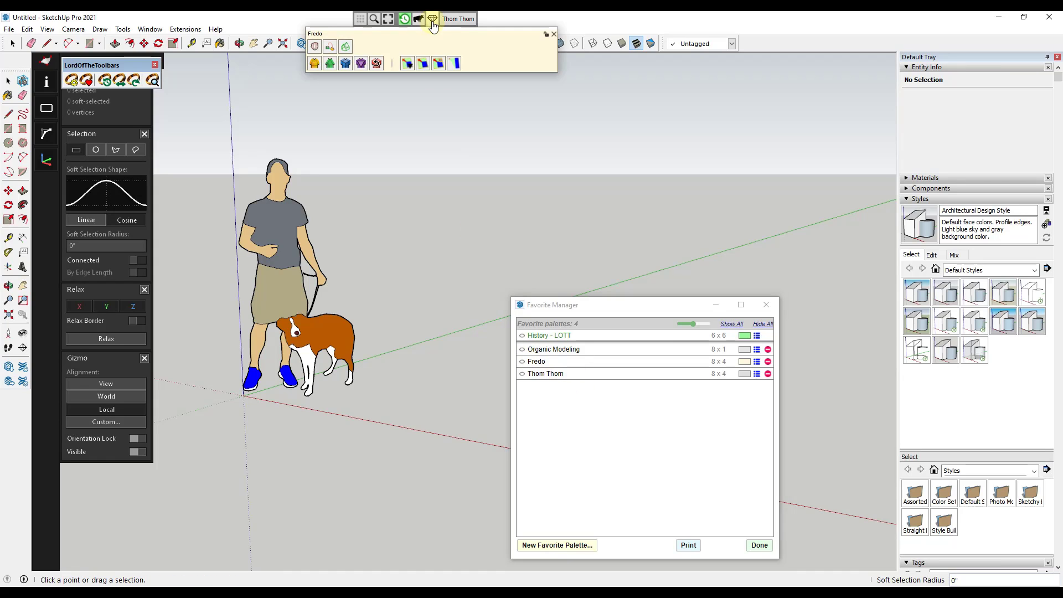
mouse_move(434, 22)
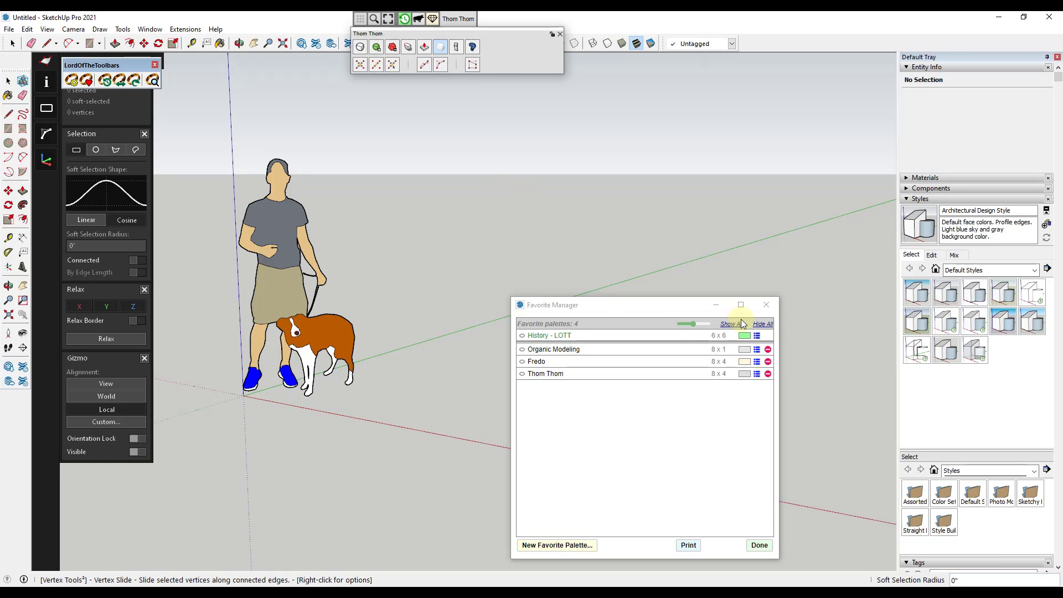
left_click(768, 309)
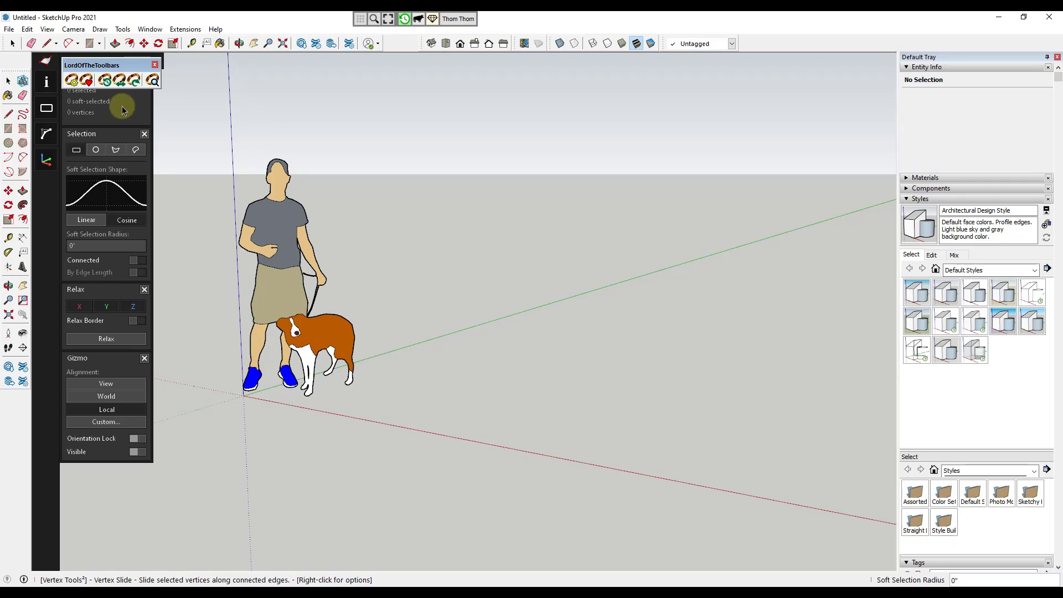
key("space")
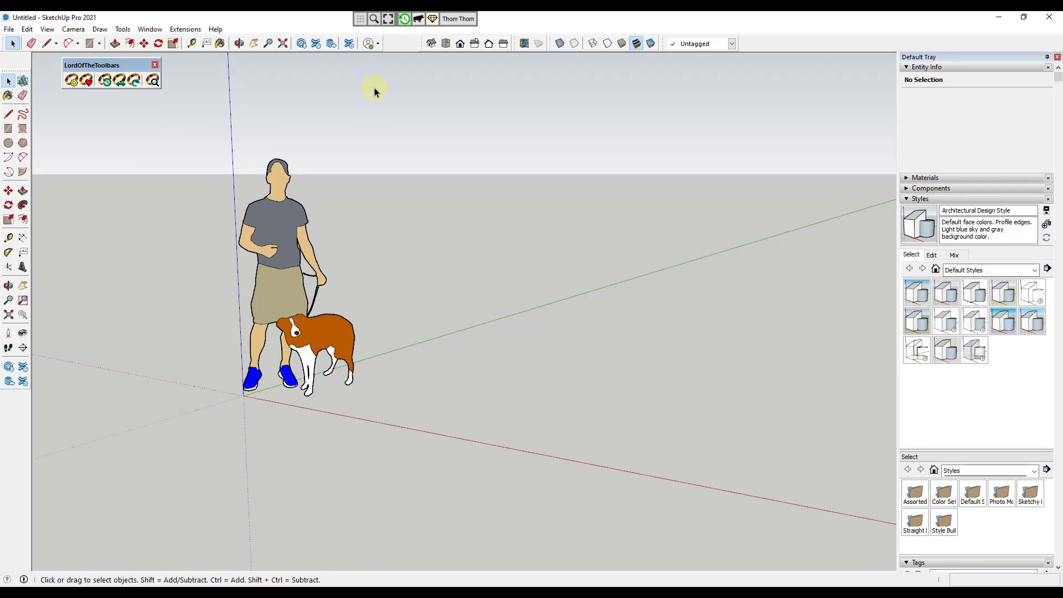
Show the FlexTools toolbar, reshape it into four rows near the LordOfTheToolbars toolbar, and close it again.
right_click(752, 44)
left_click(798, 147)
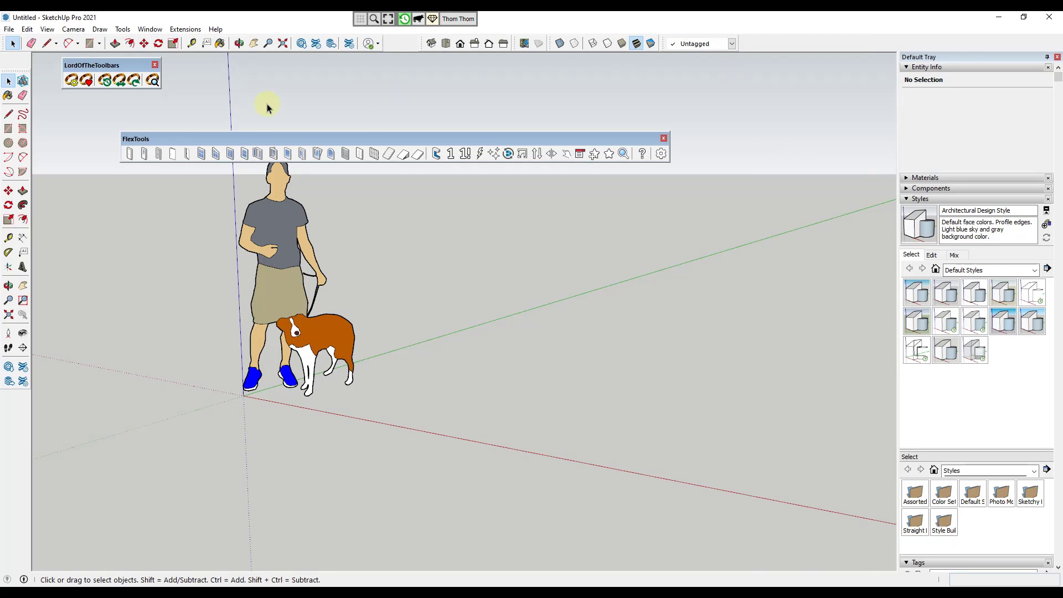
left_click_drag(257, 141, 193, 115)
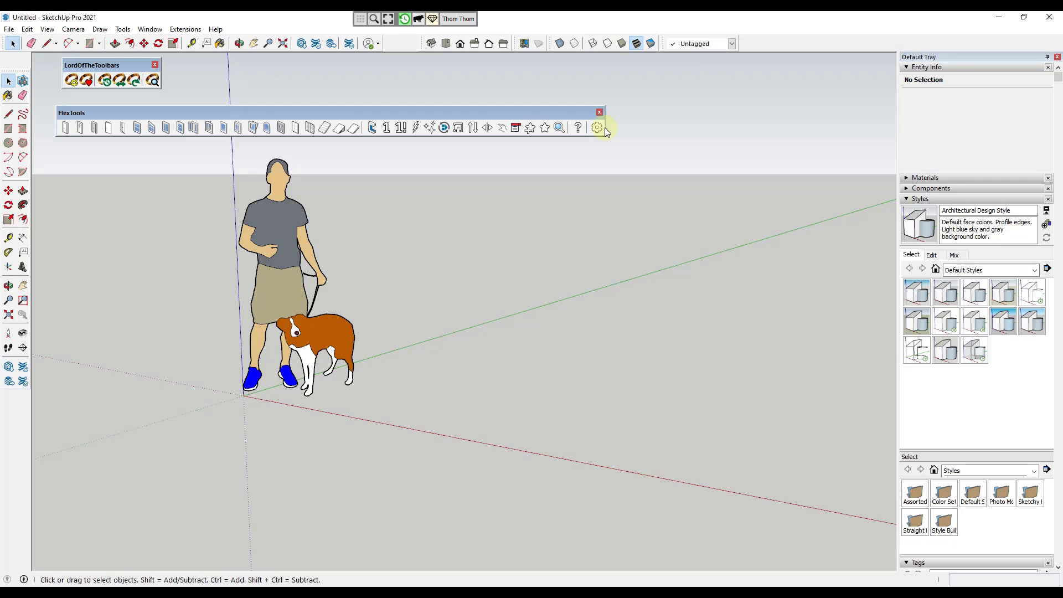
left_click_drag(605, 128, 204, 129)
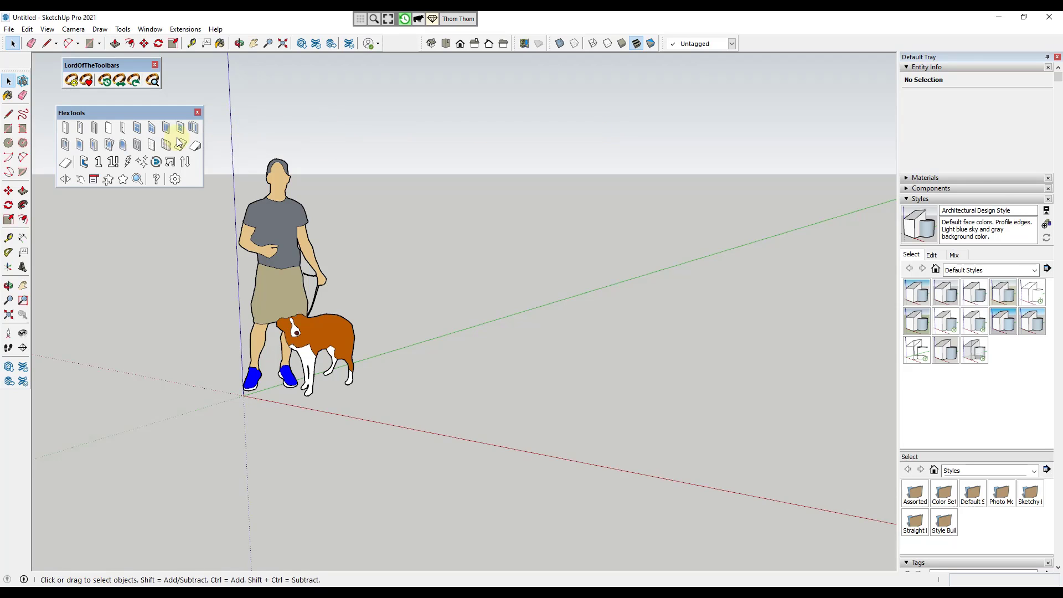
left_click(197, 113)
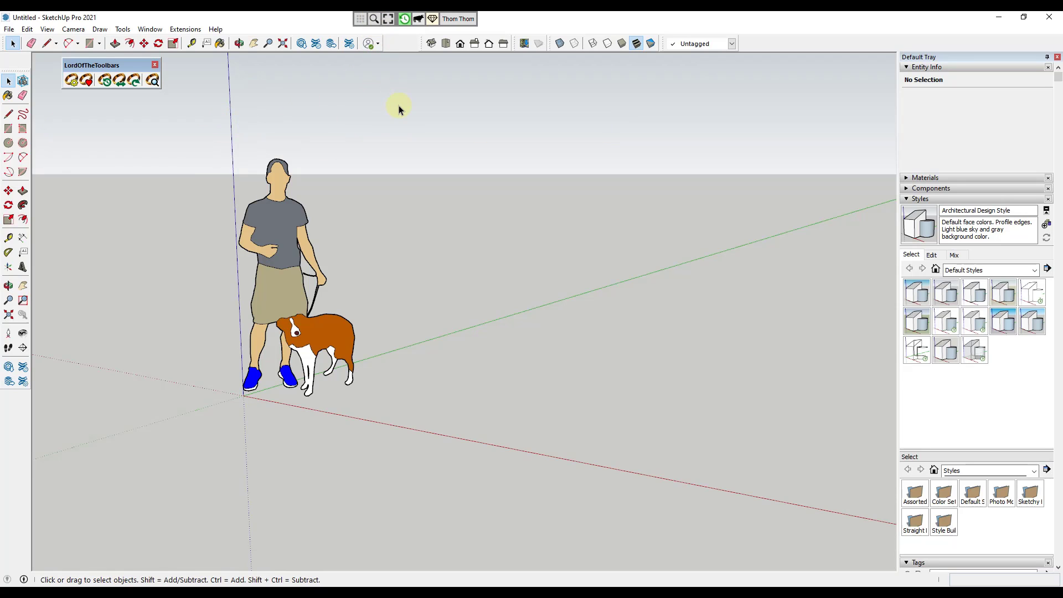
Find the FlexDoor command by searching for "flex" and place the door component on the ground beside the dog.
left_click(375, 20)
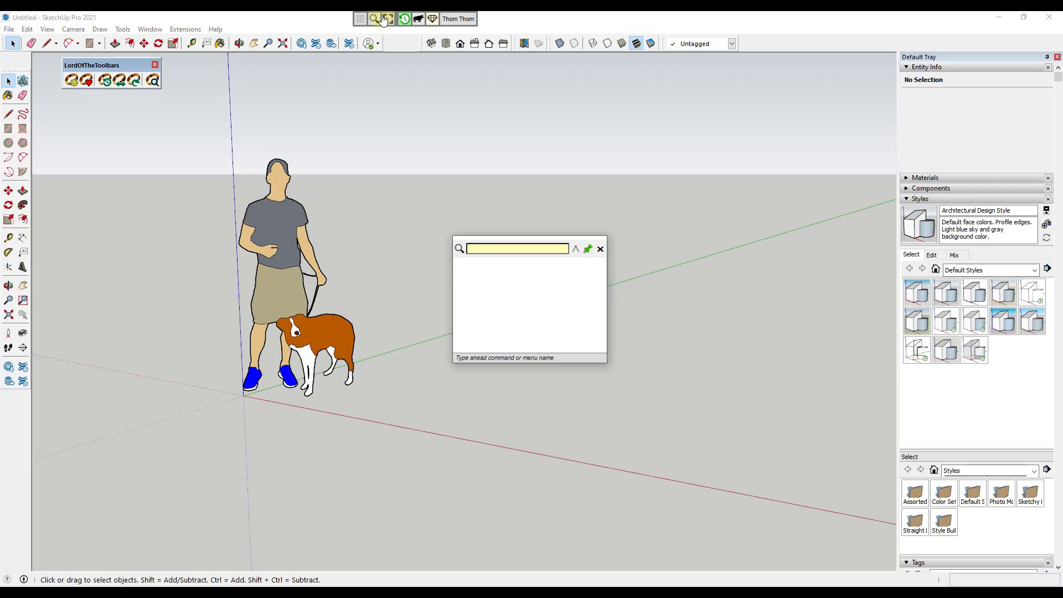
type("flex")
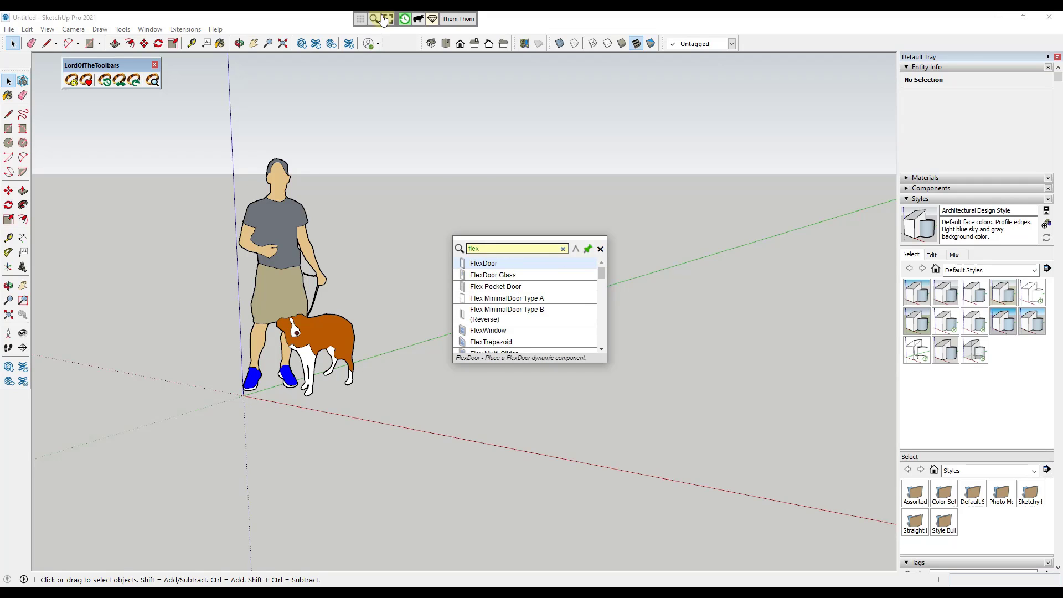
left_click(479, 268)
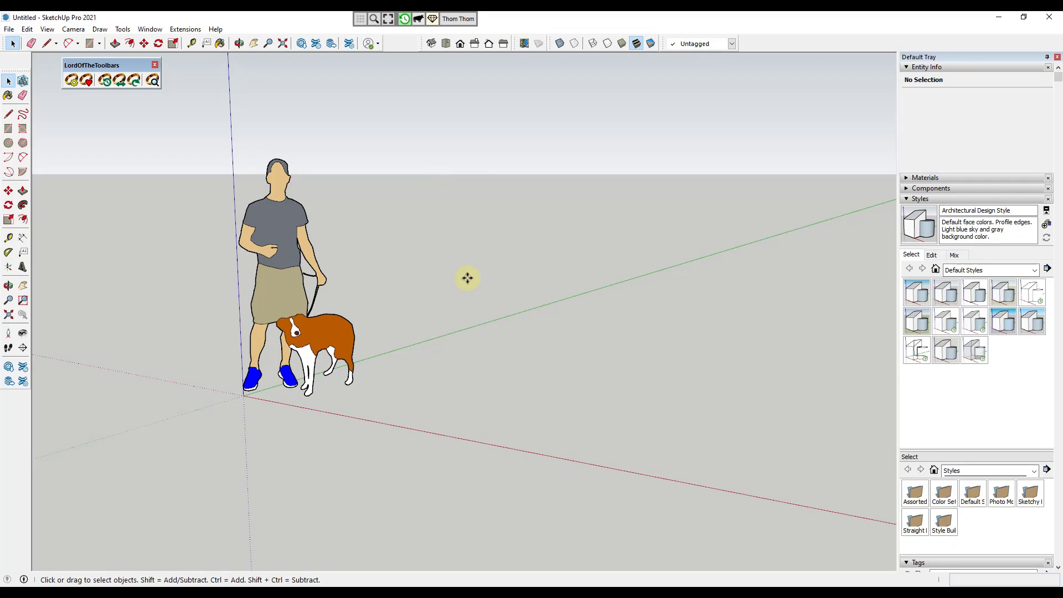
left_click(410, 407)
middle_click_drag(579, 421, 514, 306)
key("space")
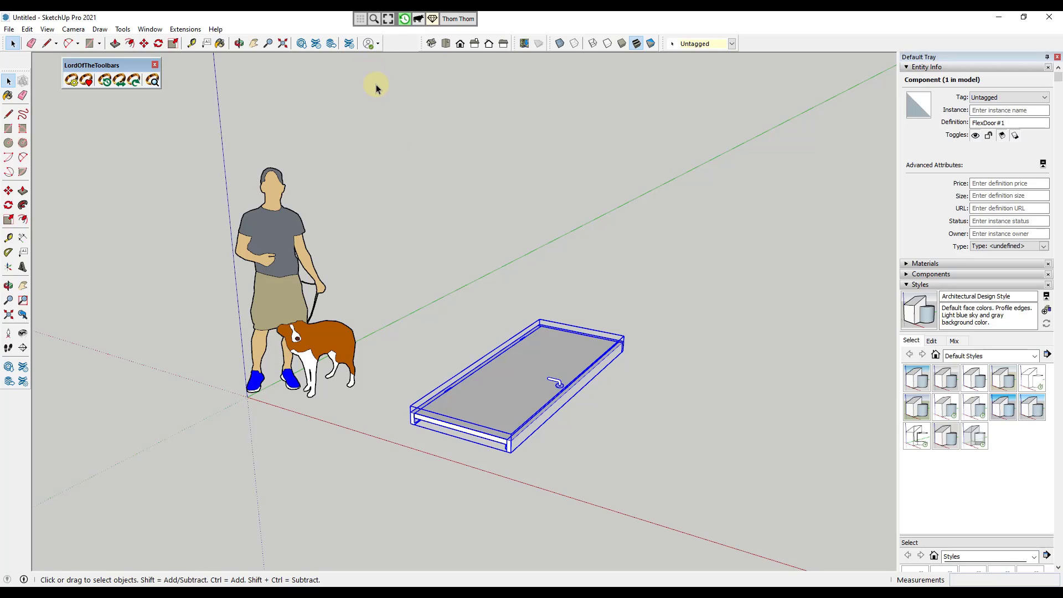
Search the commands for "loft", clear the door selection and close the command search.
key("ctrl+space")
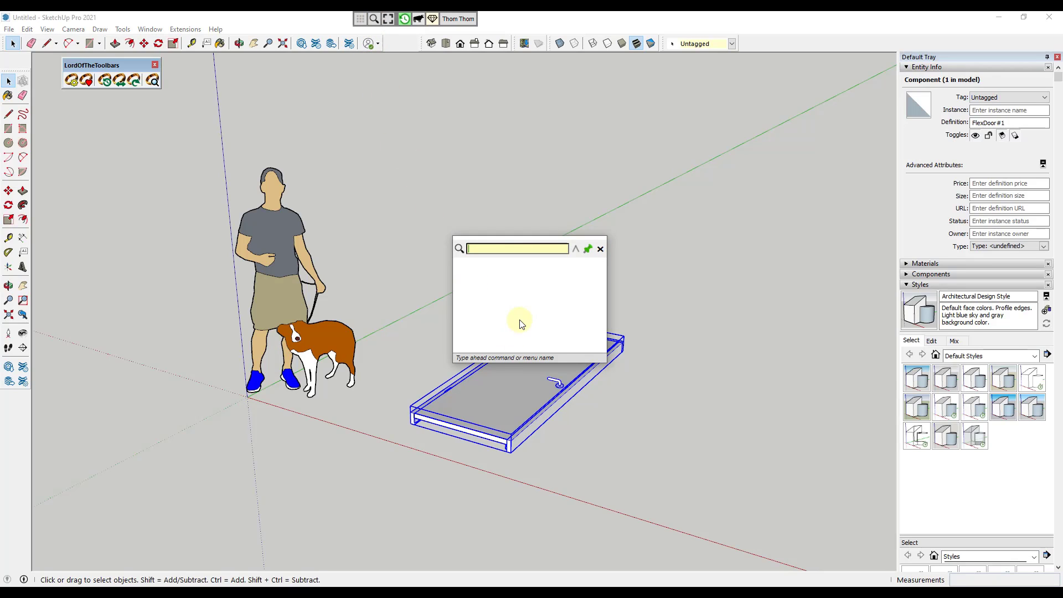
type("loft")
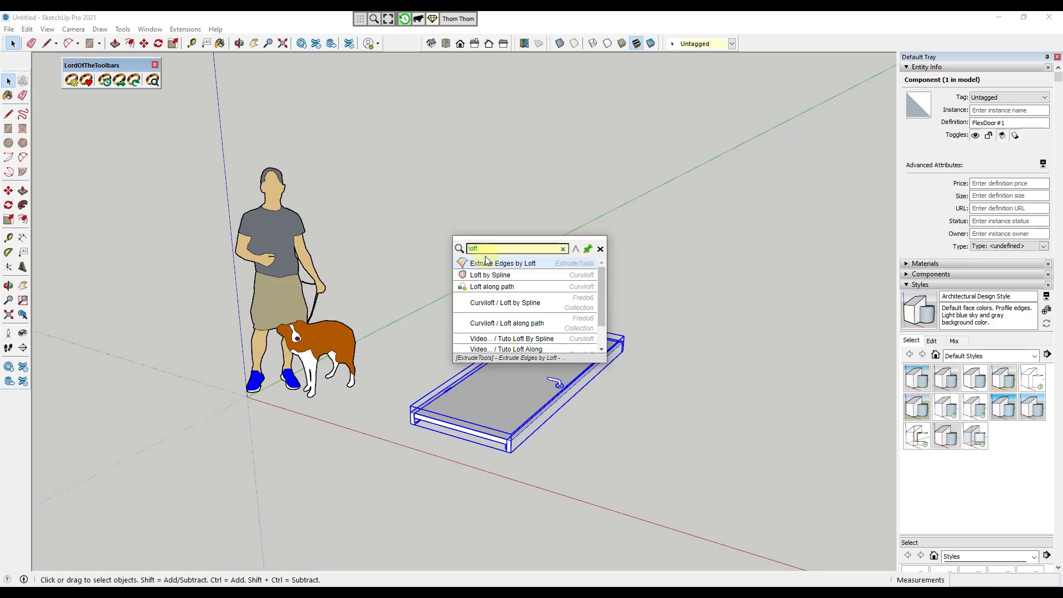
left_click(803, 284)
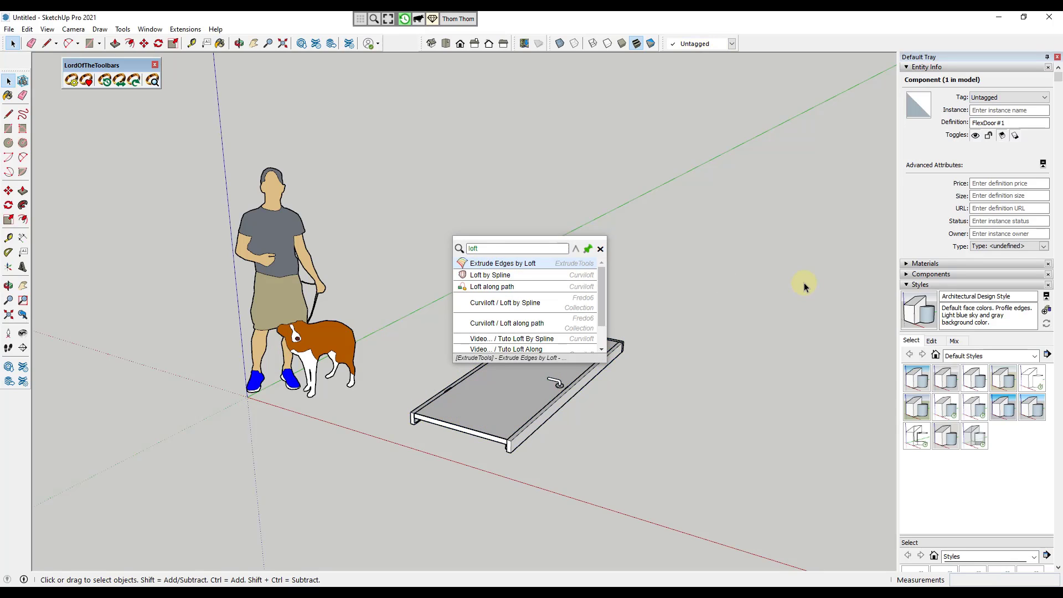
left_click(600, 249)
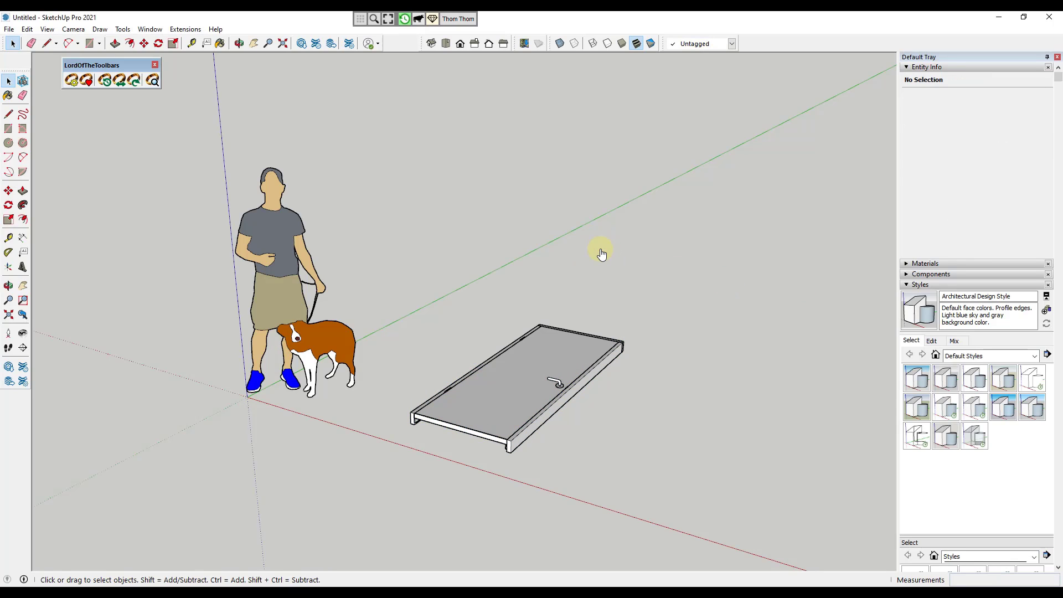
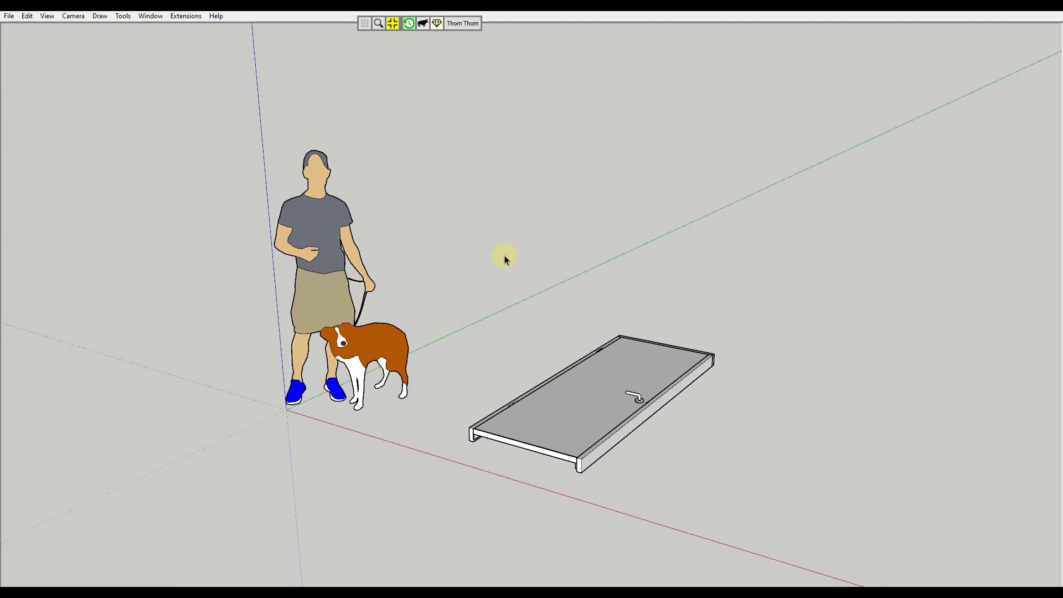
Draw a line parallel to the green axis between the dog and the door, and return from full-screen mode to the normal interface.
middle_click_drag(504, 254, 507, 253)
key("l")
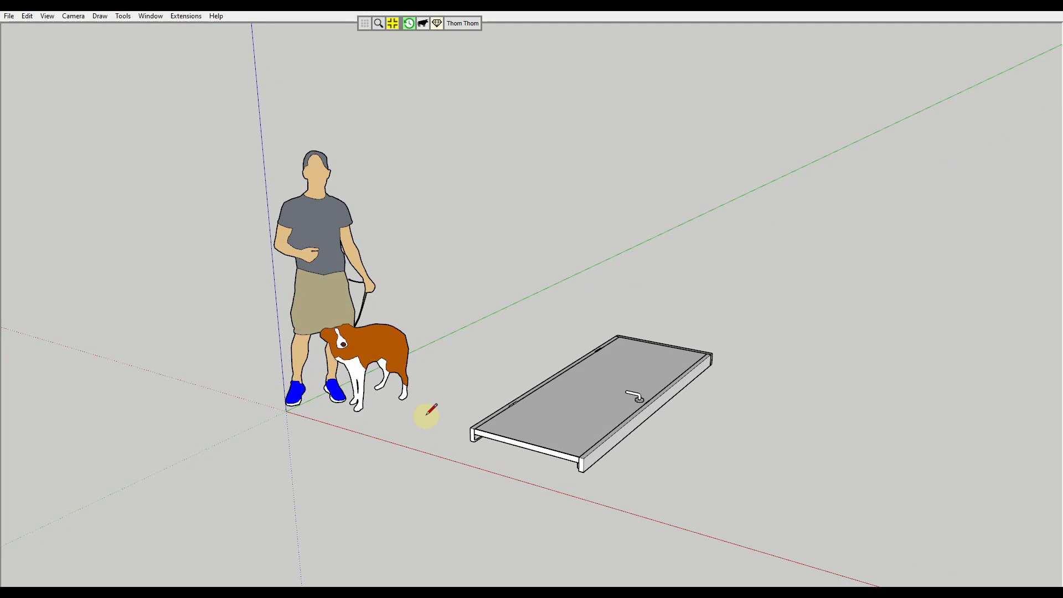
left_click_drag(426, 415, 637, 295)
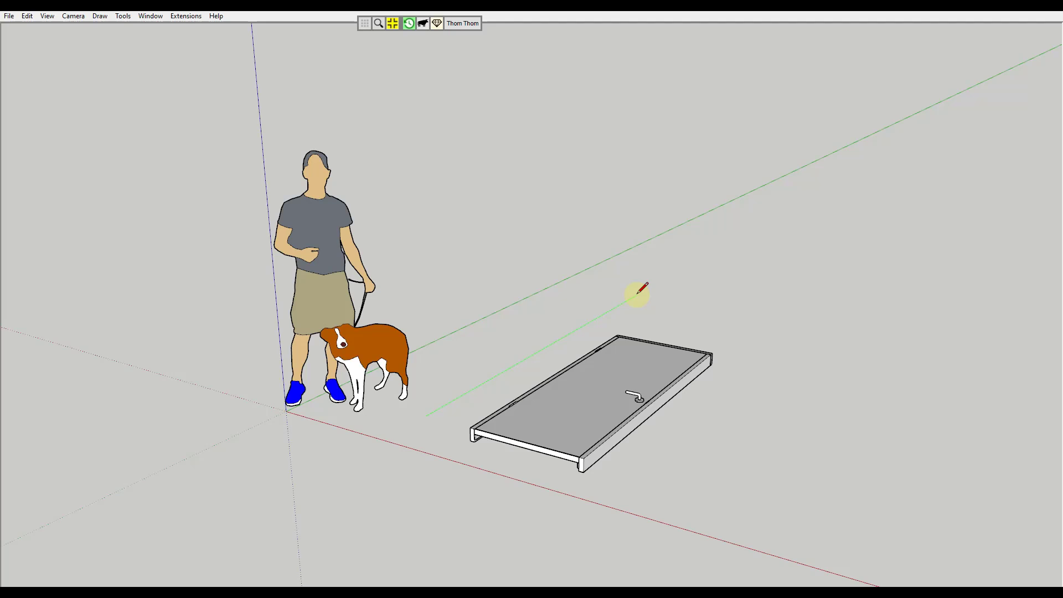
left_click(393, 25)
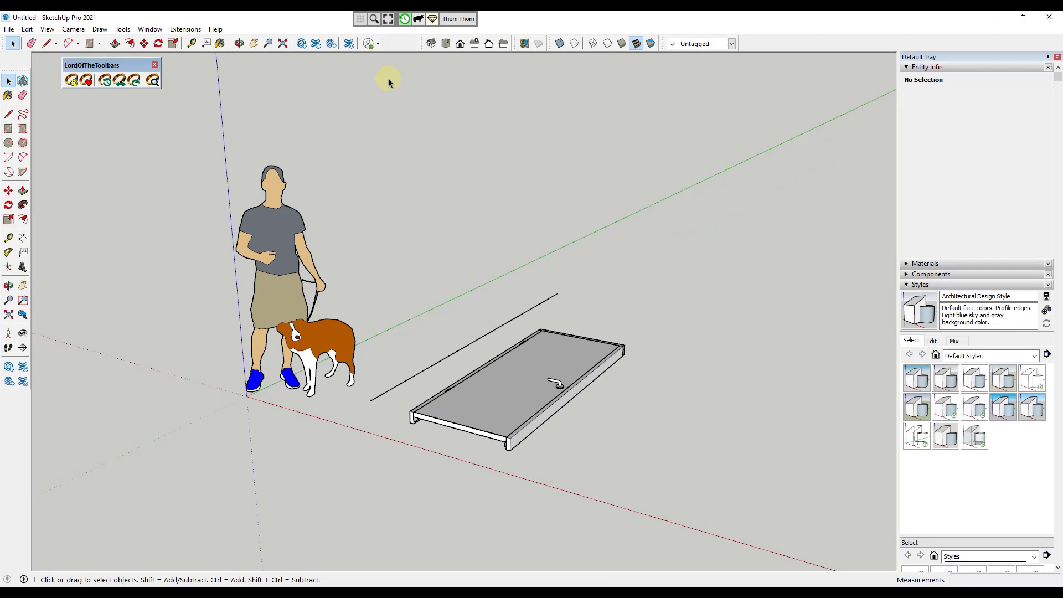
left_click(388, 18)
left_click(393, 25)
Show the FredoScale, FredoCorner, Curviloft, Animator, Smustard and Vertex Tools² - Mesh toolbars with the Master Toolbar Manager, and close the manager.
left_click(78, 83)
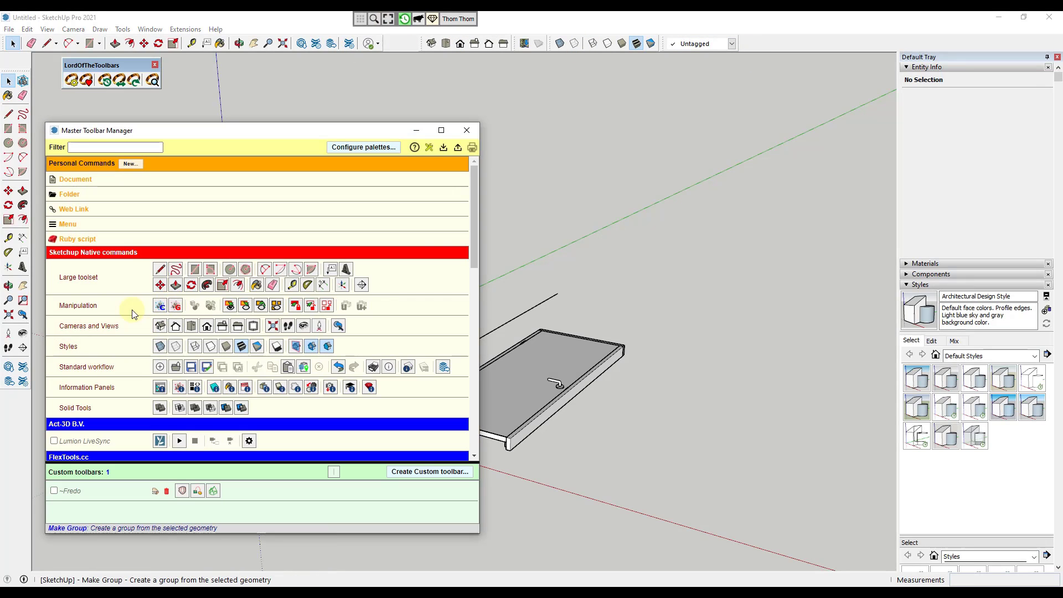
scroll(123, 340, "down", 5)
scroll(123, 340, "down", 2)
left_click(54, 252)
left_click(54, 232)
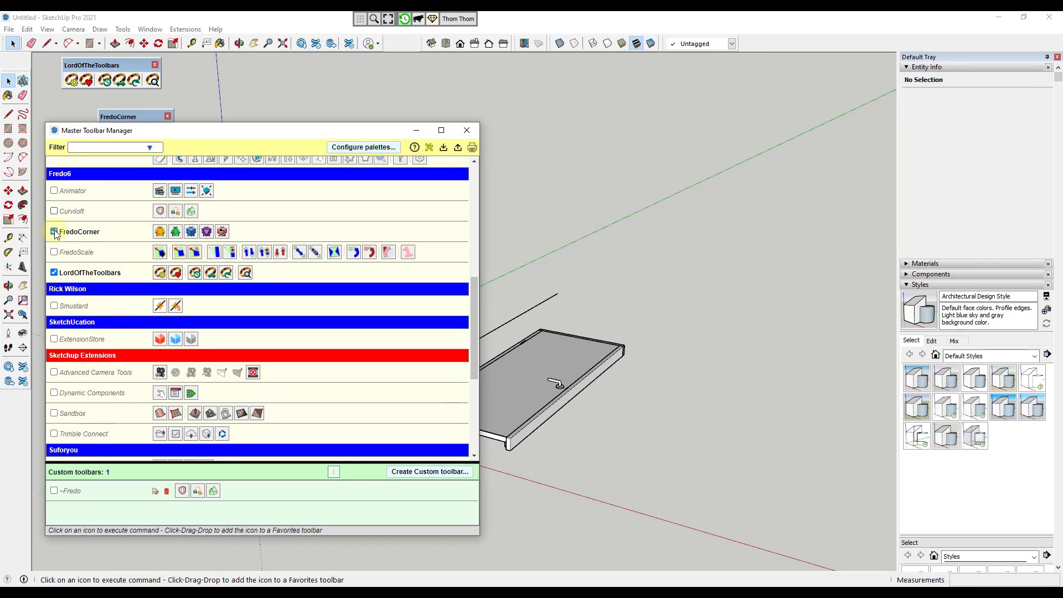
left_click(53, 211)
left_click(53, 191)
left_click(54, 305)
scroll(54, 305, "down", 5)
left_click(53, 326)
left_click(467, 130)
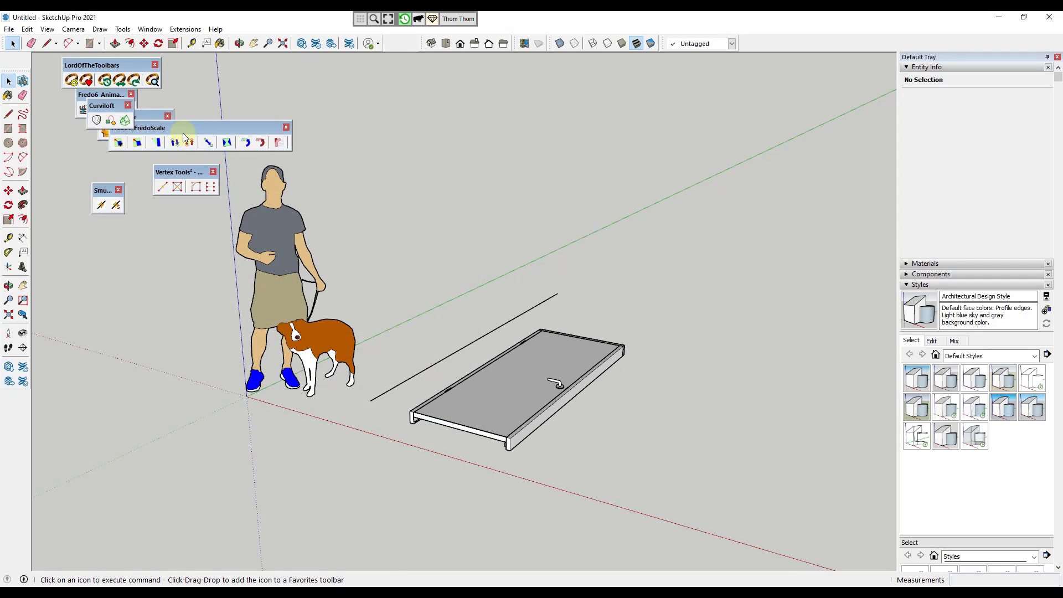
Dock the floating FredoScale, Vertex Tools², Smustard and Curviloft toolbars in rows above the drawing area.
left_click_drag(183, 133, 305, 58)
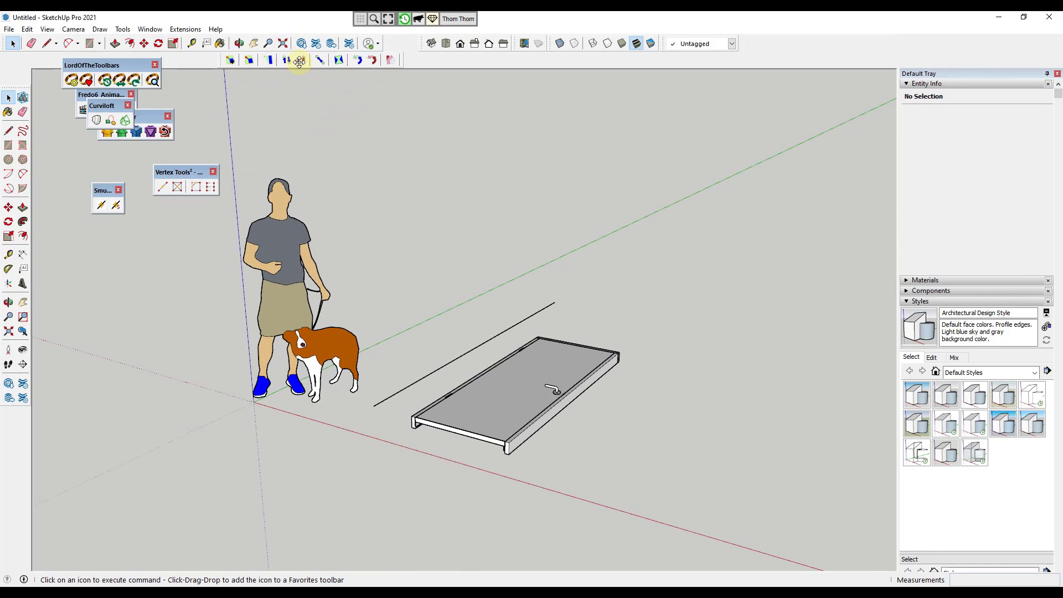
left_click_drag(177, 172, 423, 76)
left_click_drag(104, 190, 417, 93)
left_click_drag(102, 105, 477, 119)
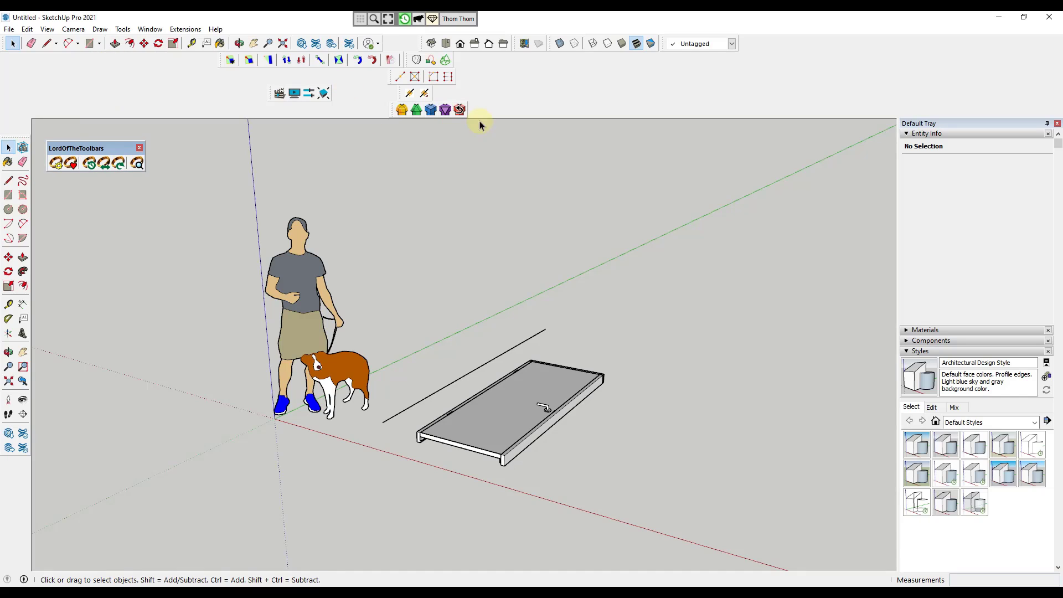
Configure CleanScreen to hide top docked toolbars while keeping the other docked toolbars, the tray, scene tabs and status bar, and save the configuration.
right_click(389, 21)
left_click(415, 27)
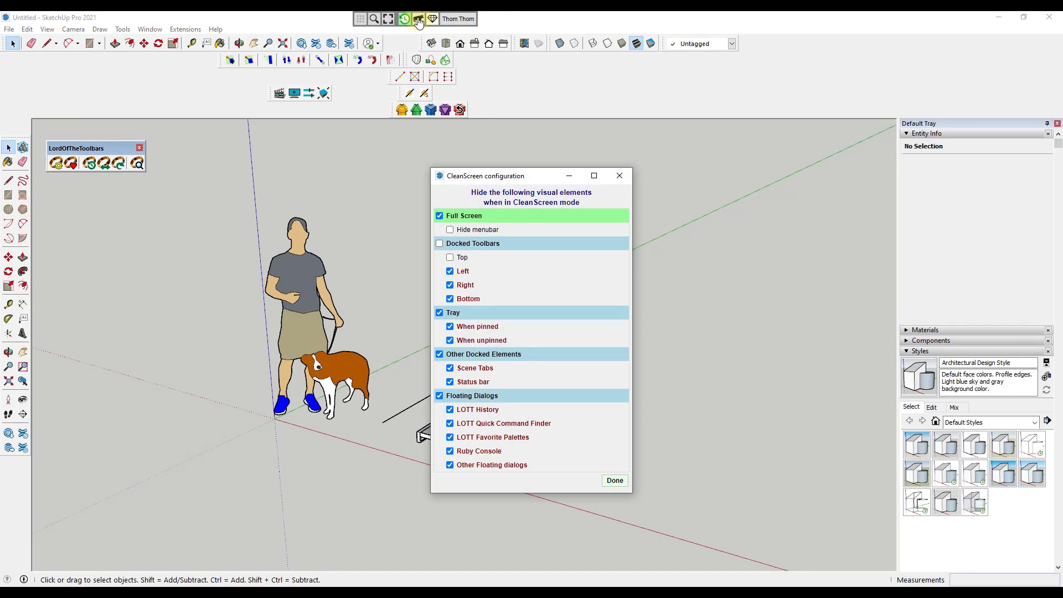
left_click(441, 244)
left_click(440, 244)
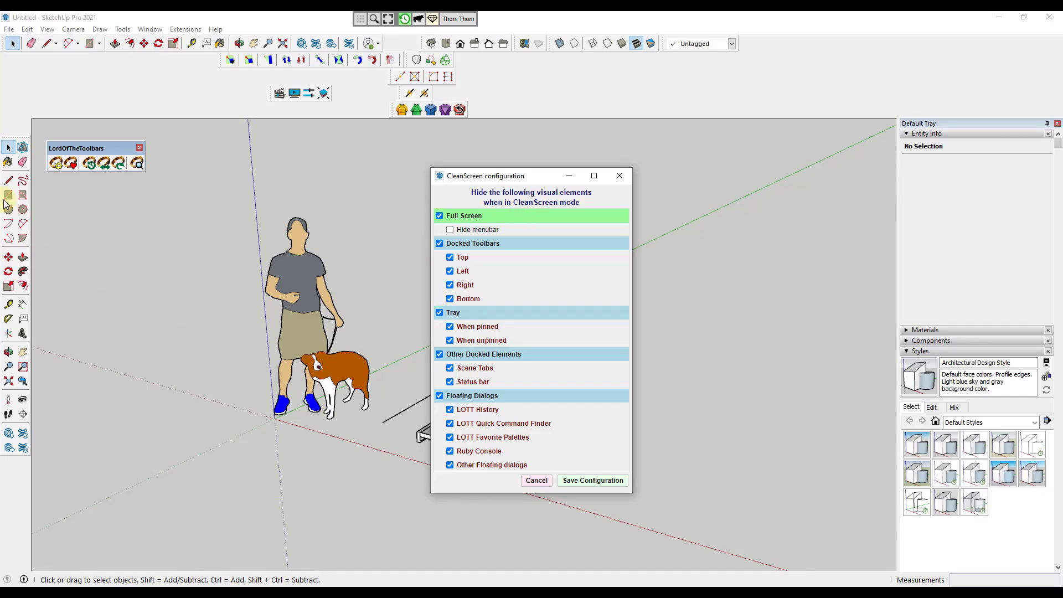
left_click(449, 270)
left_click(449, 285)
left_click(450, 298)
left_click(439, 313)
left_click(440, 355)
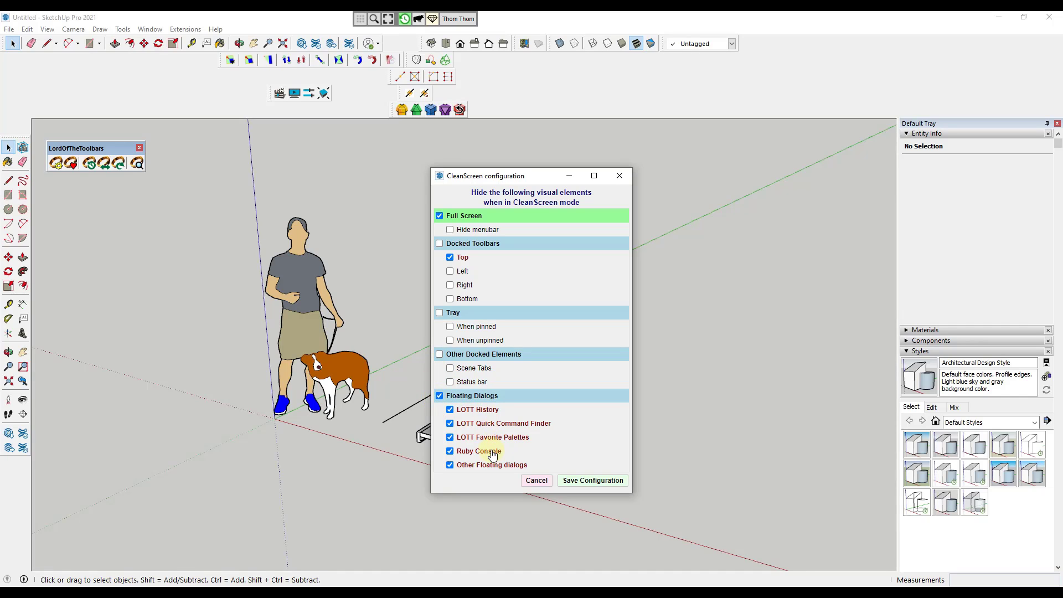
left_click(588, 480)
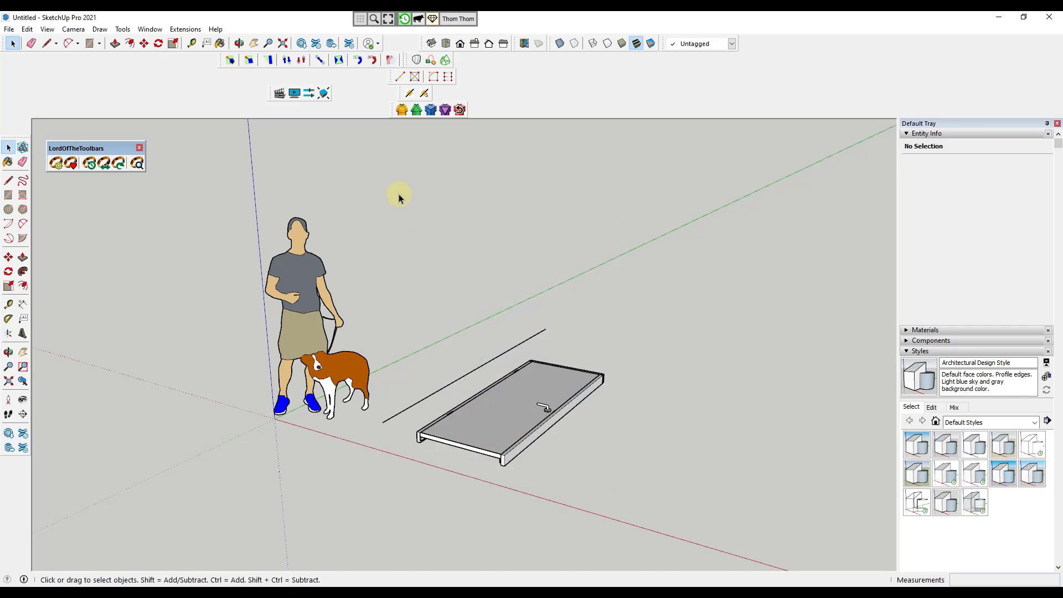
Test the saved configuration by turning CleanScreen mode on and off, and shift the floating LordOfTheToolbars toolbar slightly.
left_click(395, 21)
left_click(390, 19)
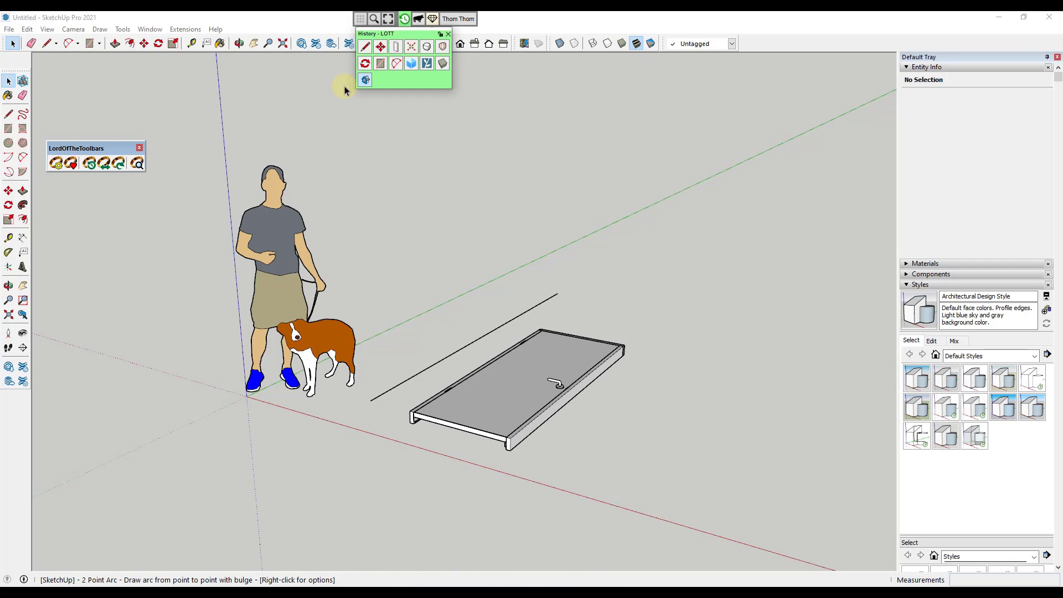
left_click_drag(90, 145, 121, 147)
mouse_move(451, 22)
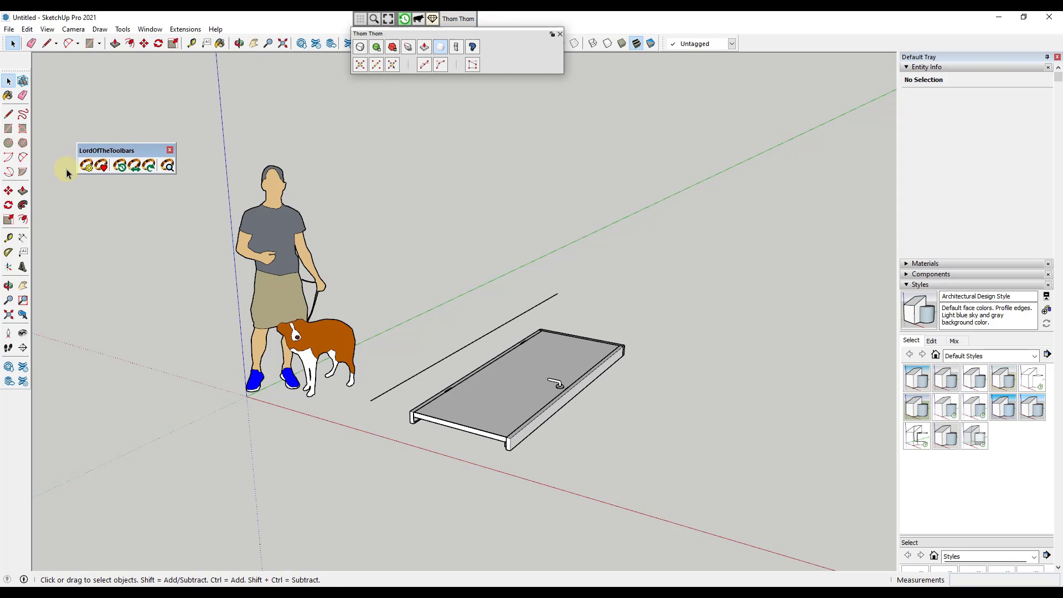
Create a custom toolbar named Organic Modeling in an enlarged Master Toolbar Manager.
left_click(86, 165)
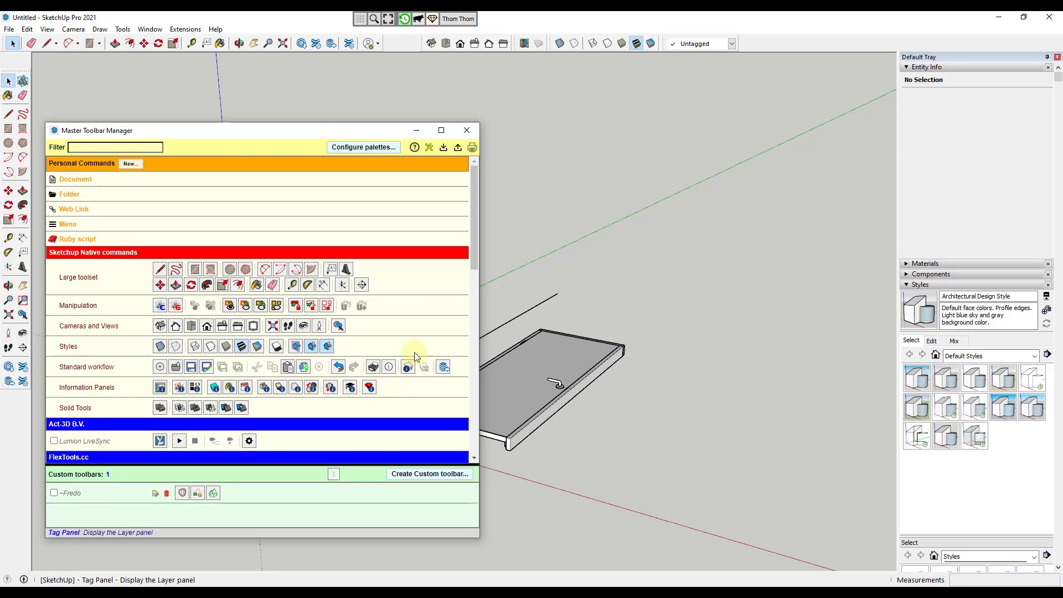
left_click_drag(219, 125, 229, 55)
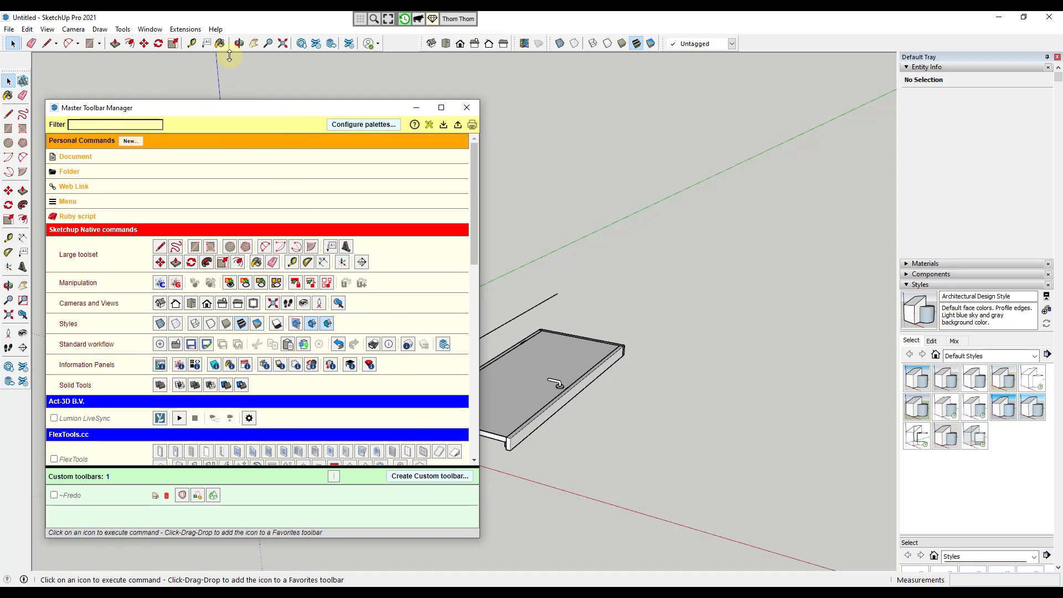
scroll(332, 288, "down", 15)
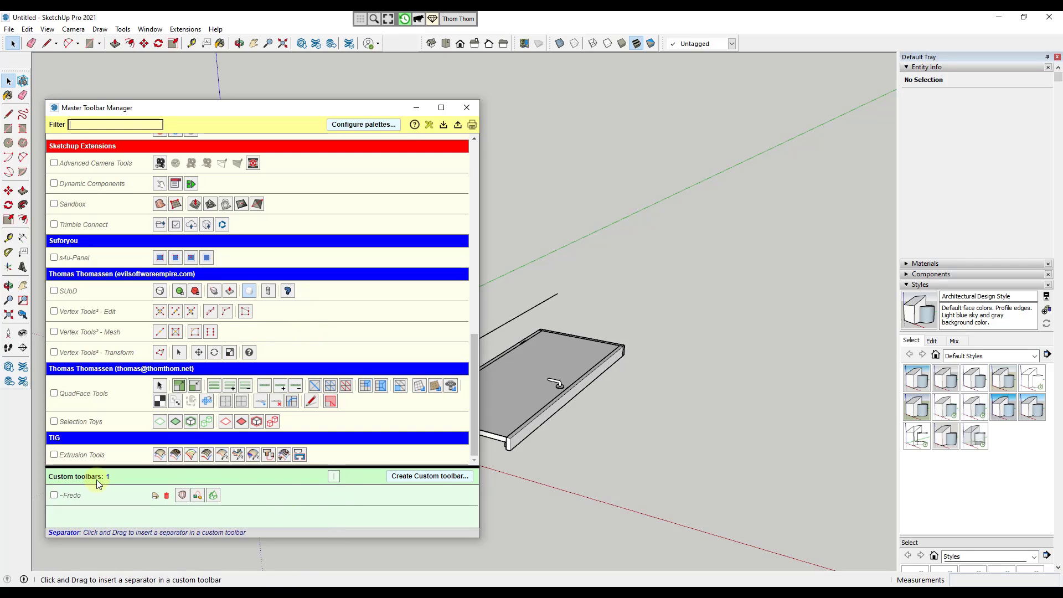
left_click(418, 481)
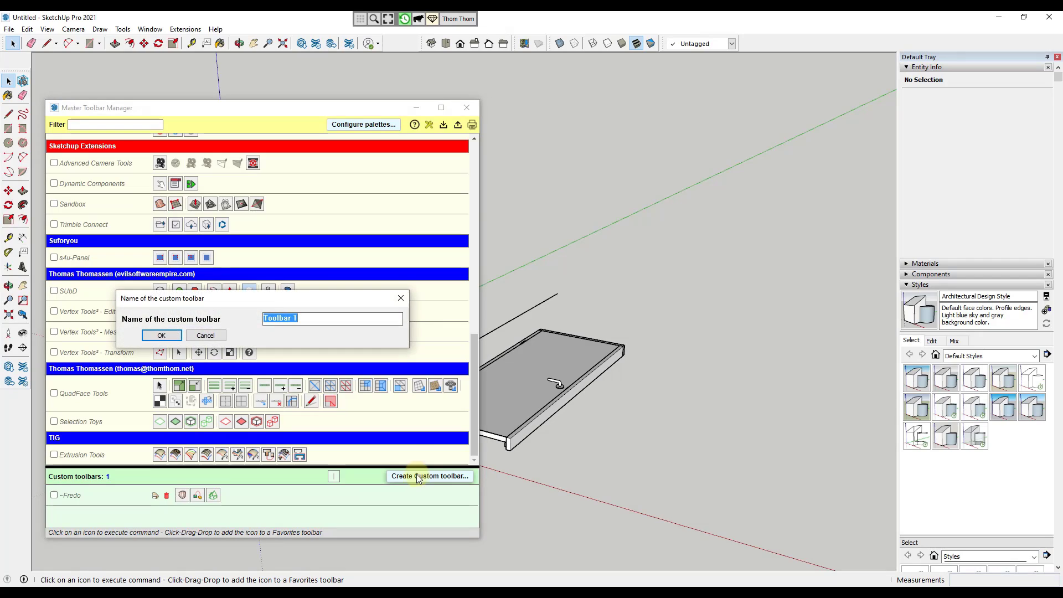
type("Organic Modeling")
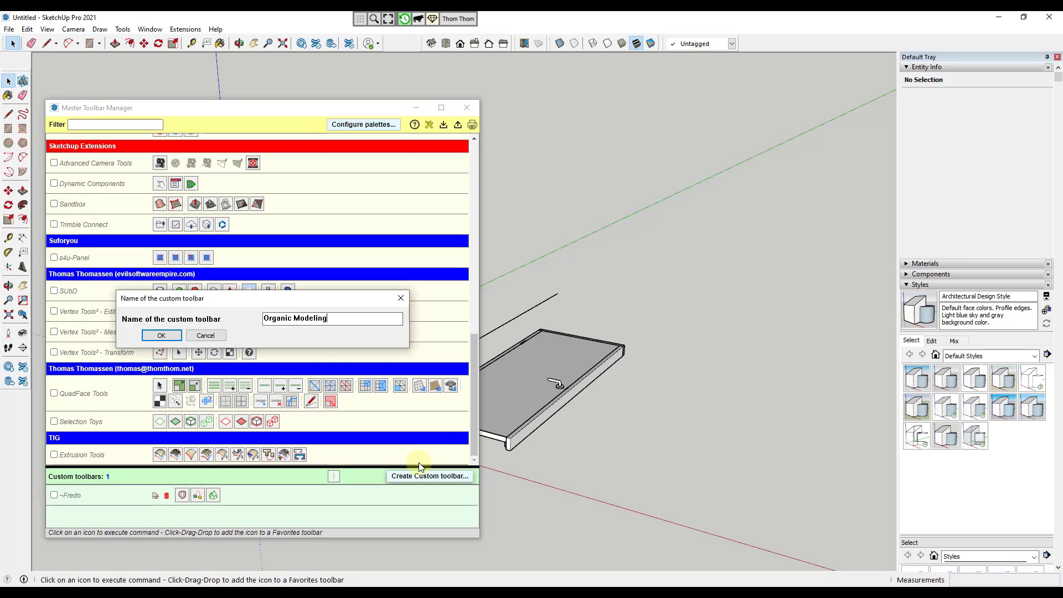
key("Return")
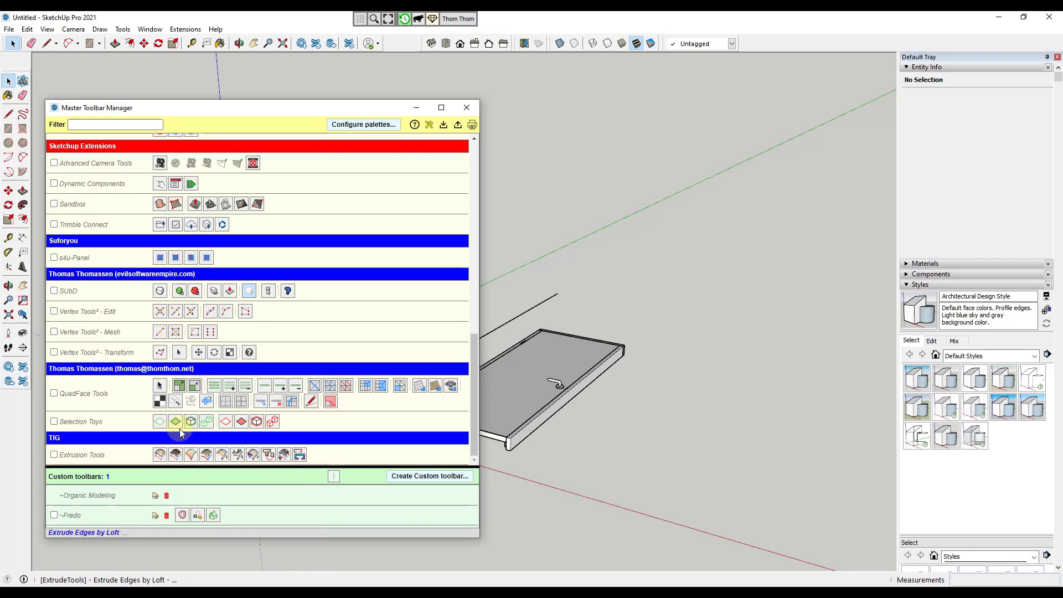
Fill the Organic Modeling toolbar with QuadFace Tools and Extrusion Tools commands, show both it and Extrusion Tools, and move Organic Modeling beside the tray.
left_click_drag(161, 389, 182, 495)
left_click_drag(179, 385, 221, 495)
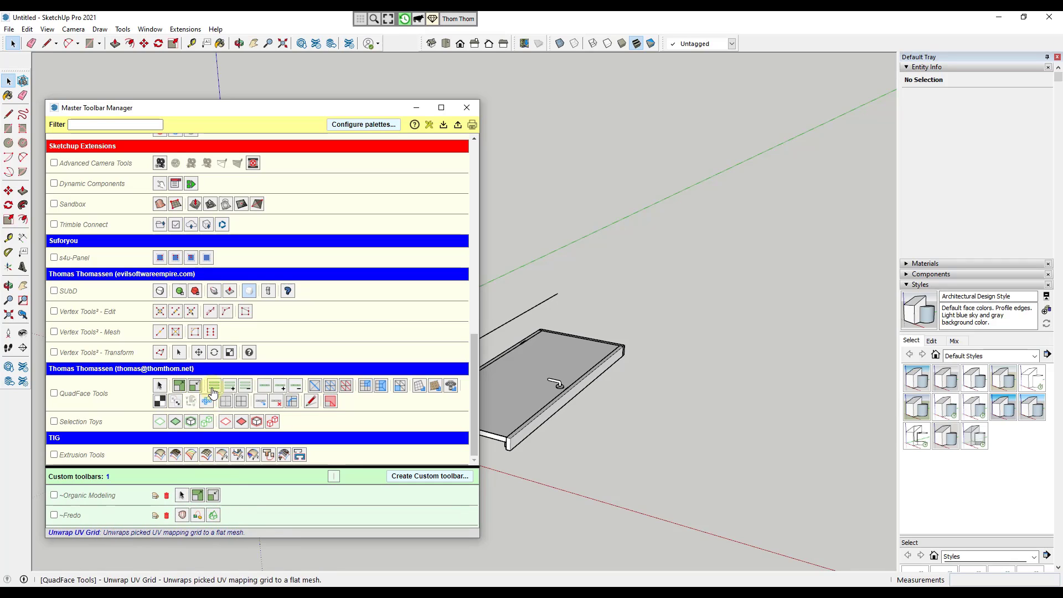
left_click(54, 455)
left_click(53, 495)
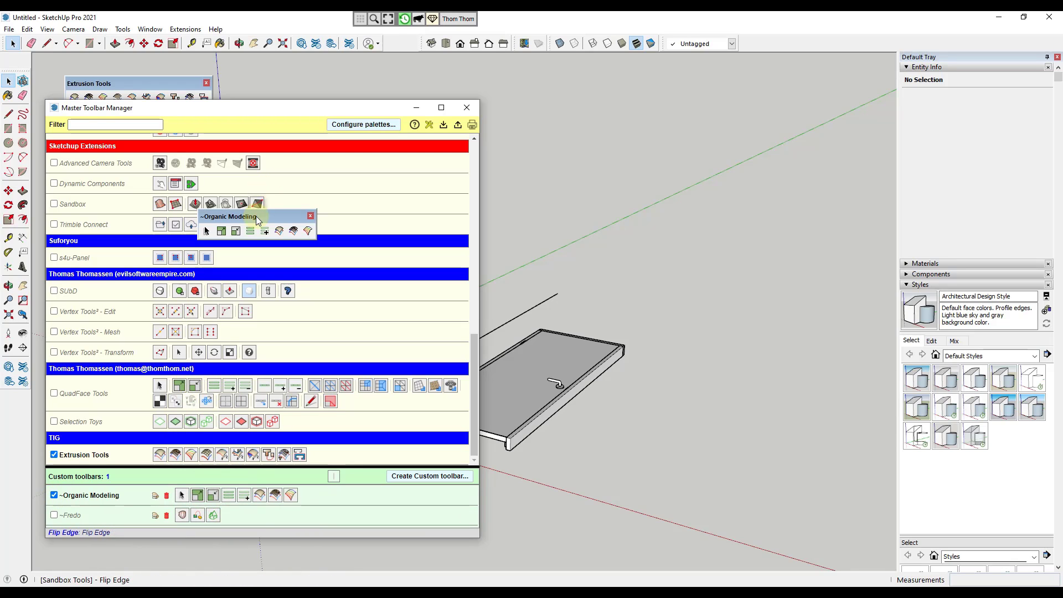
left_click_drag(256, 216, 797, 83)
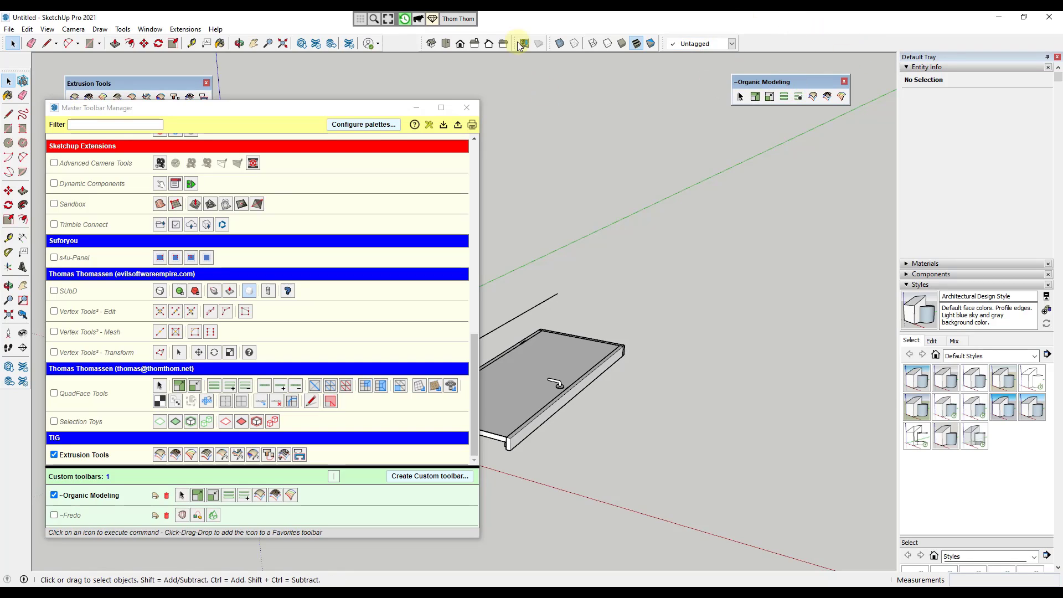
Close the floating Organic Modeling toolbar and the Master Toolbar Manager.
left_click(470, 20)
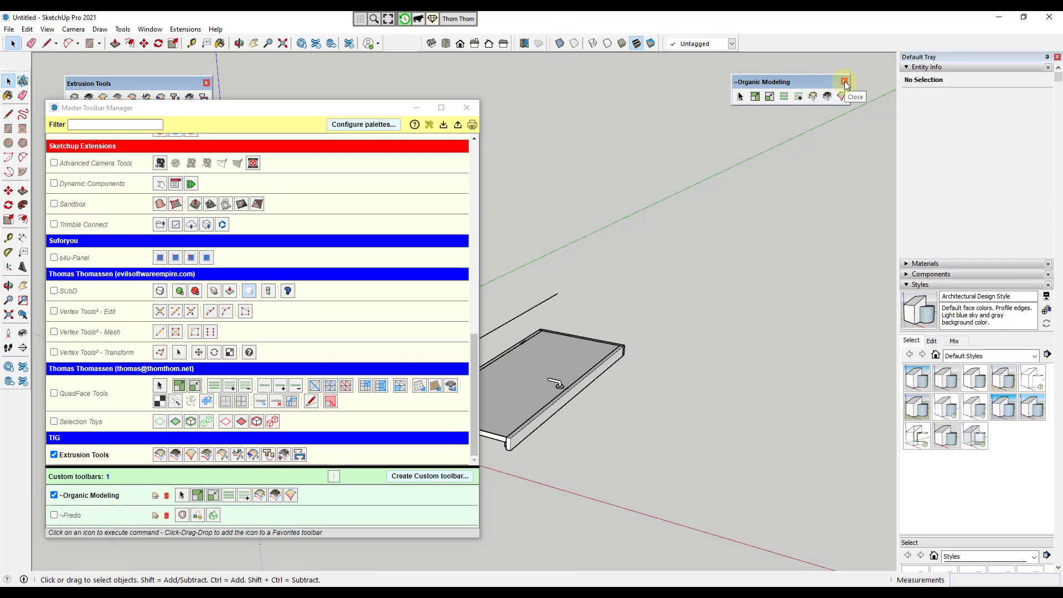
left_click(844, 82)
left_click(467, 107)
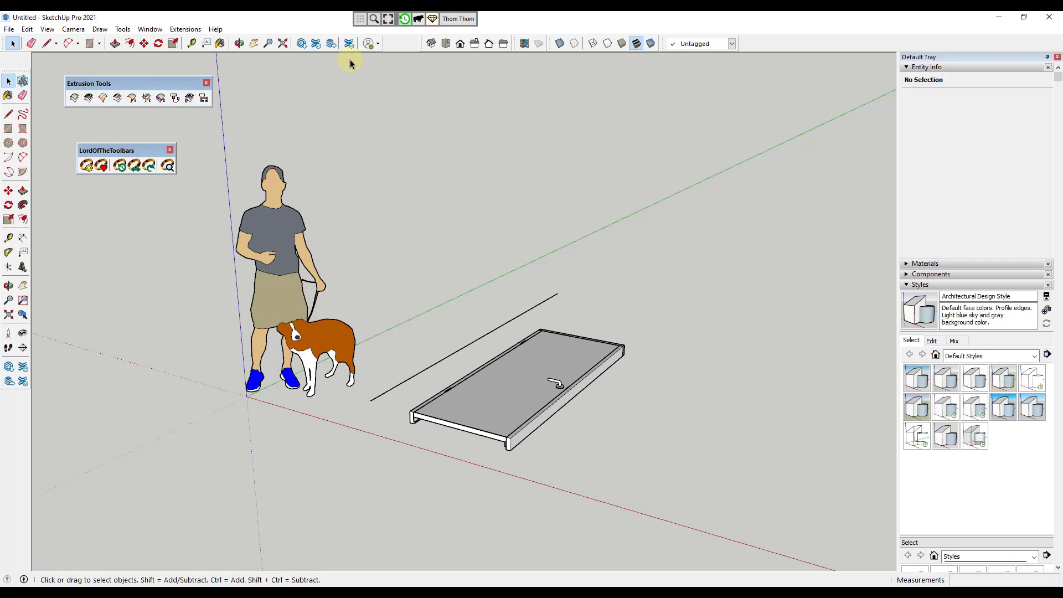
Reset the vignette stripe position using the LordOfTheToolbars commands in the Fredo6 Collection.
right_click(360, 20)
key("Escape")
left_click(150, 29)
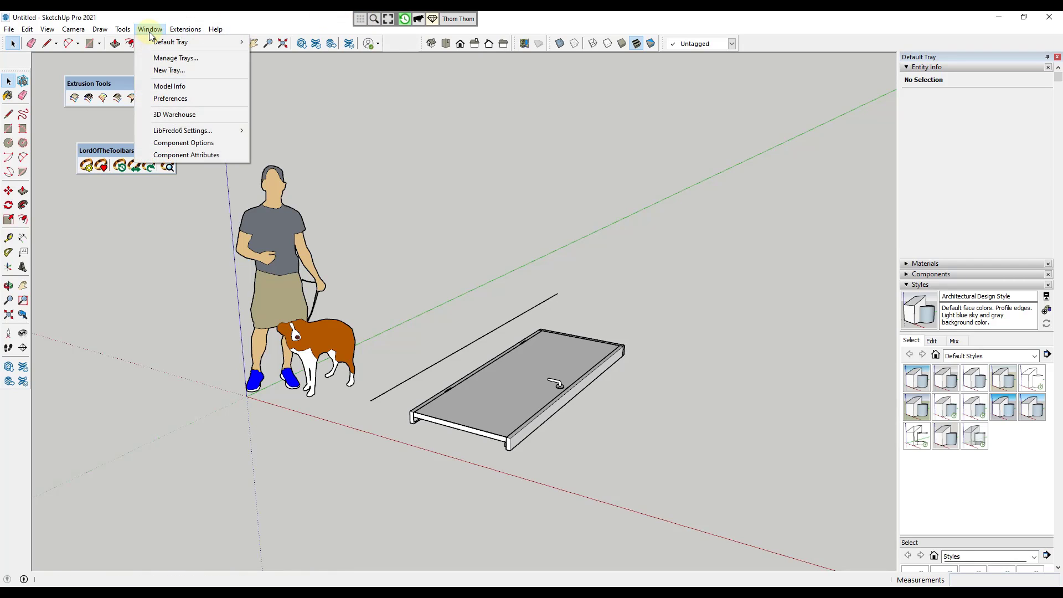
left_click(121, 31)
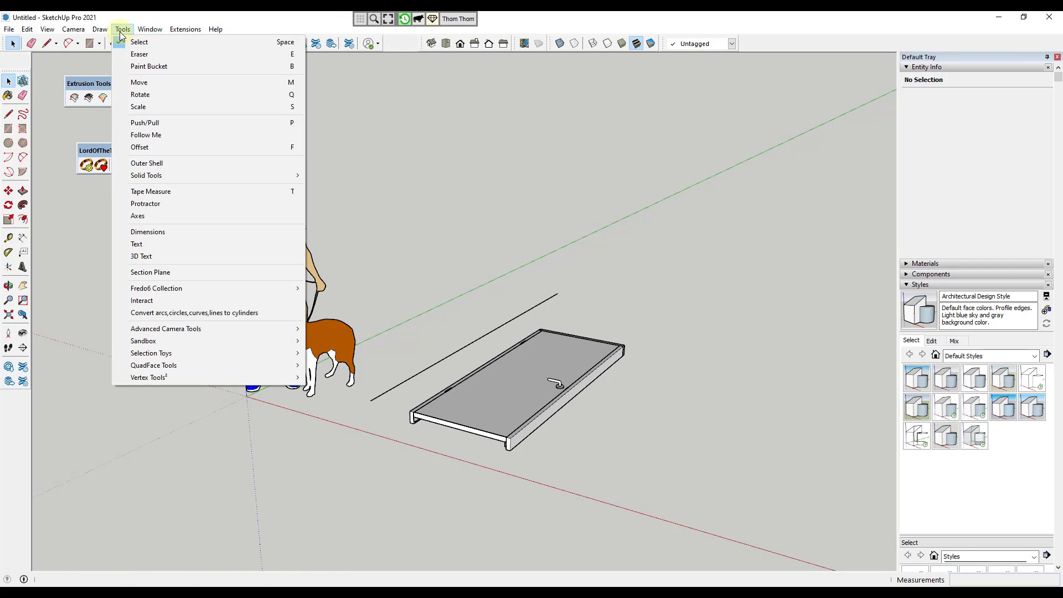
mouse_move(162, 287)
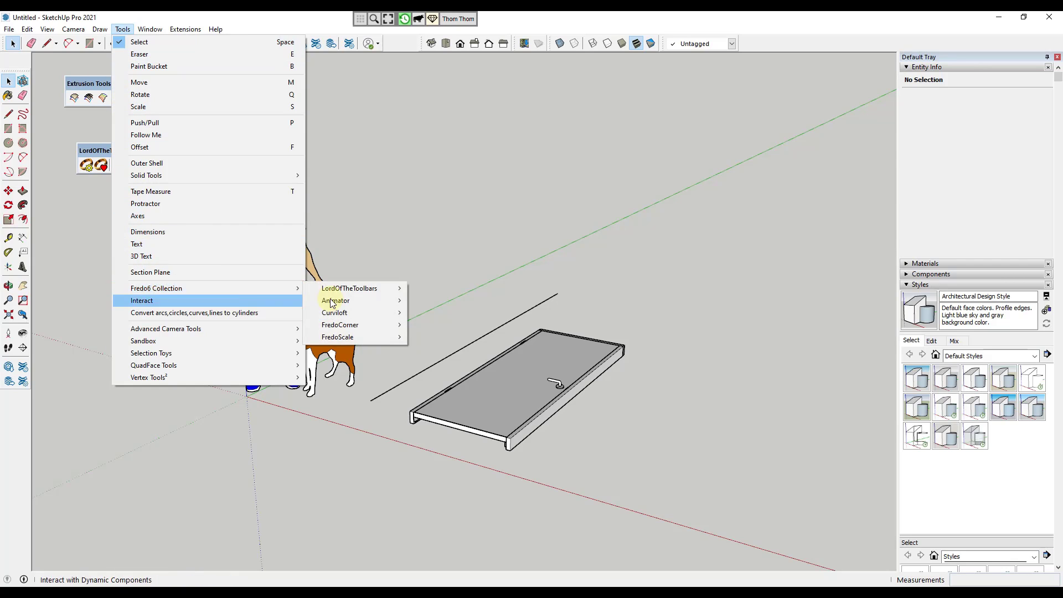
mouse_move(372, 292)
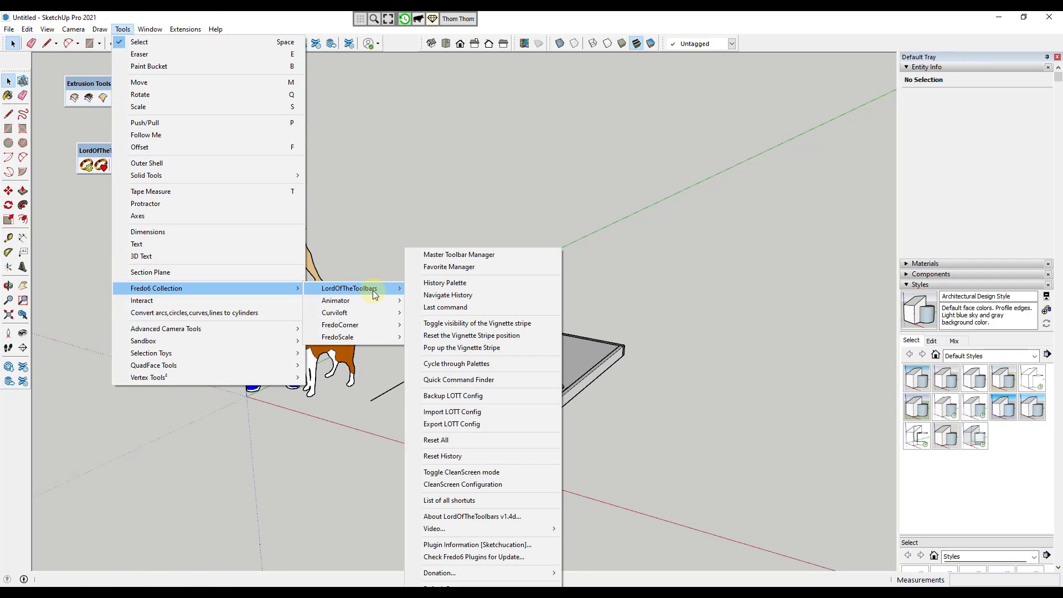
left_click(500, 334)
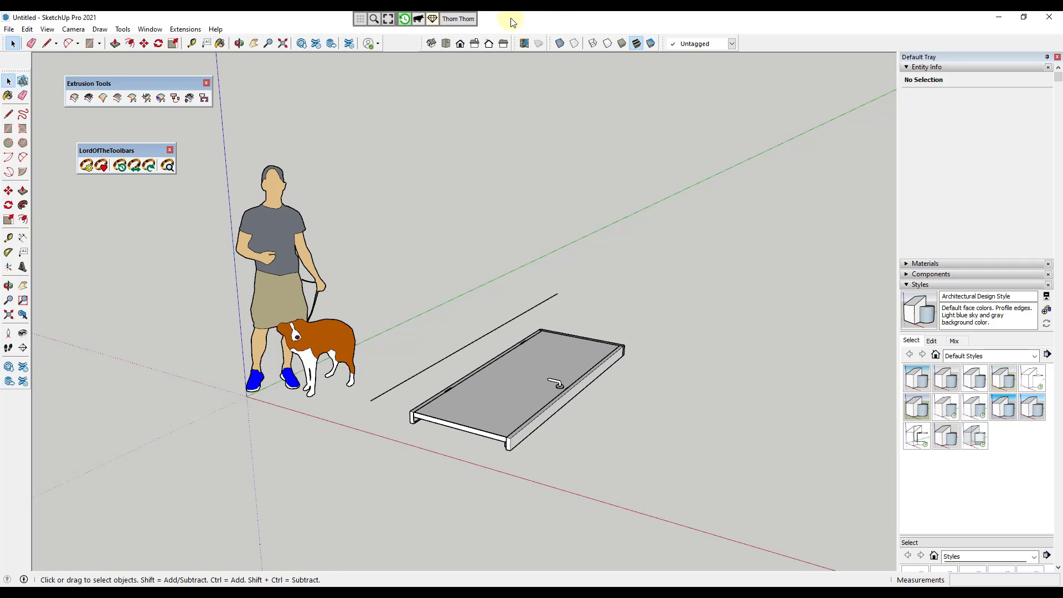
View the Thom Thom palette and the Quick Command Finder from the vignette stripe, and close the finder without searching.
left_click(125, 31)
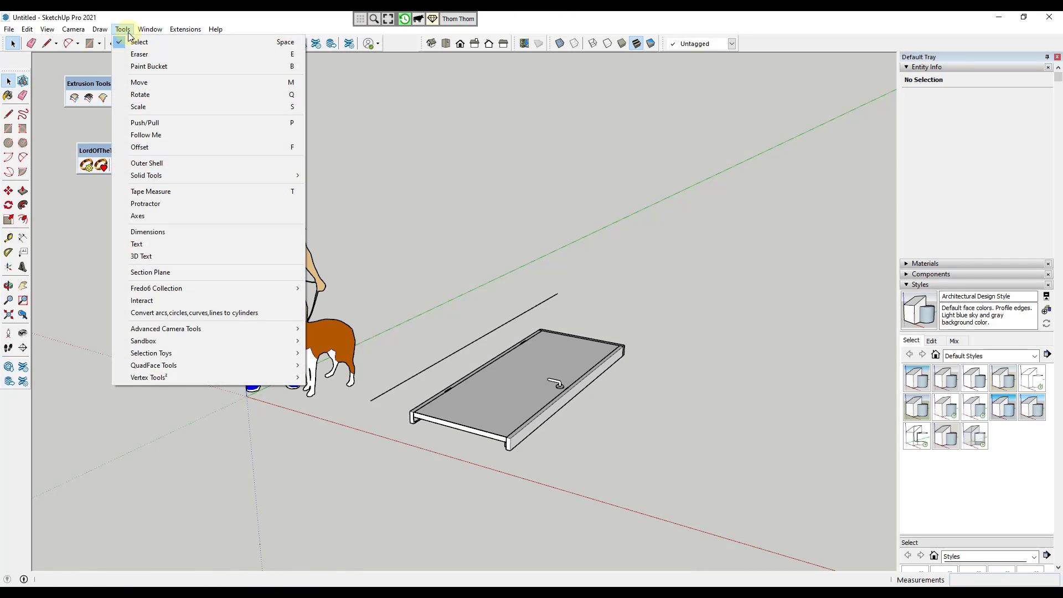
left_click(511, 187)
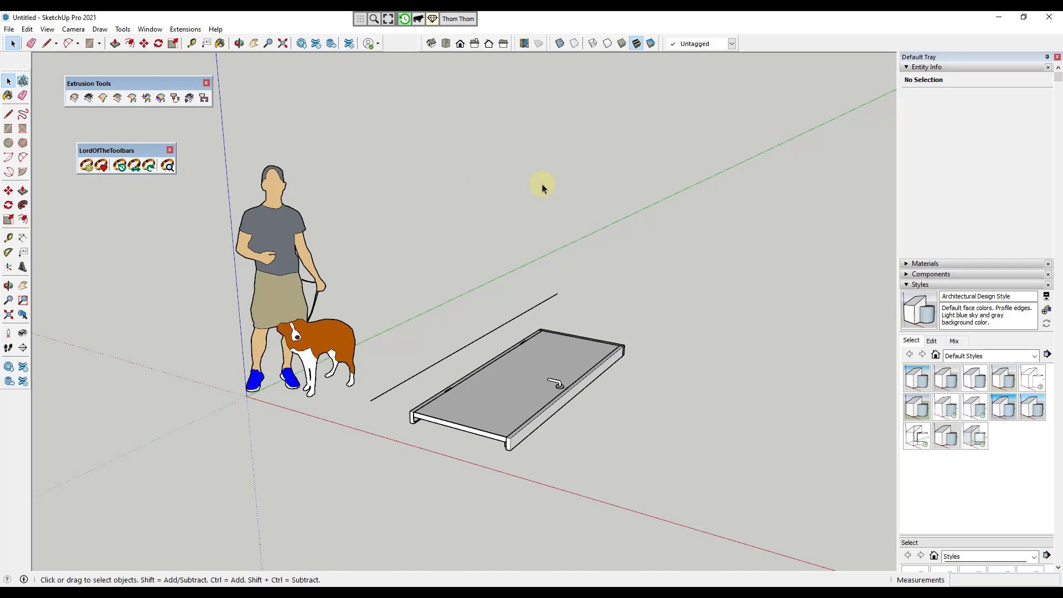
mouse_move(360, 19)
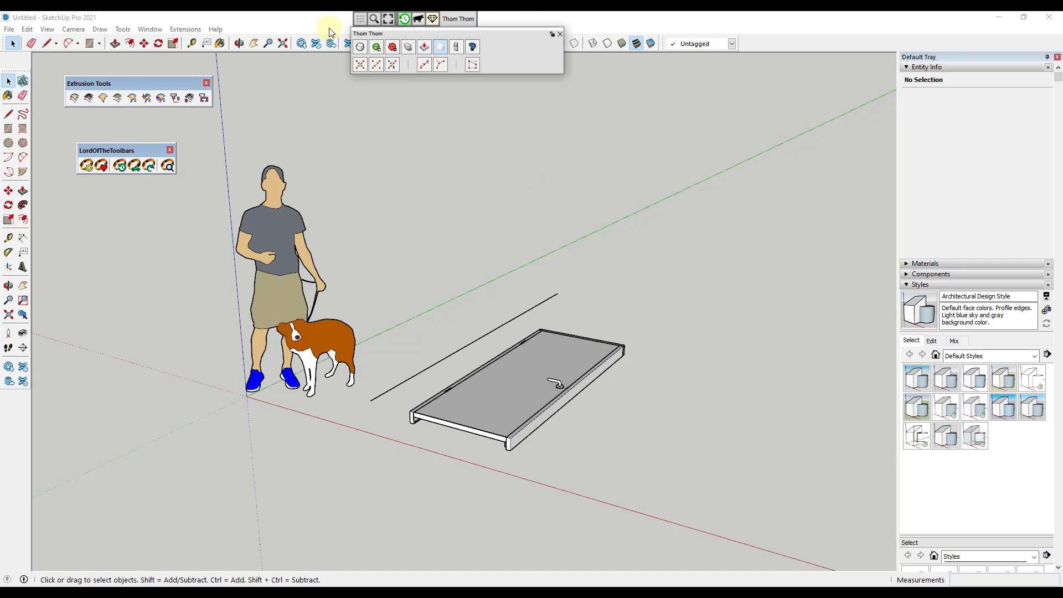
left_click(374, 21)
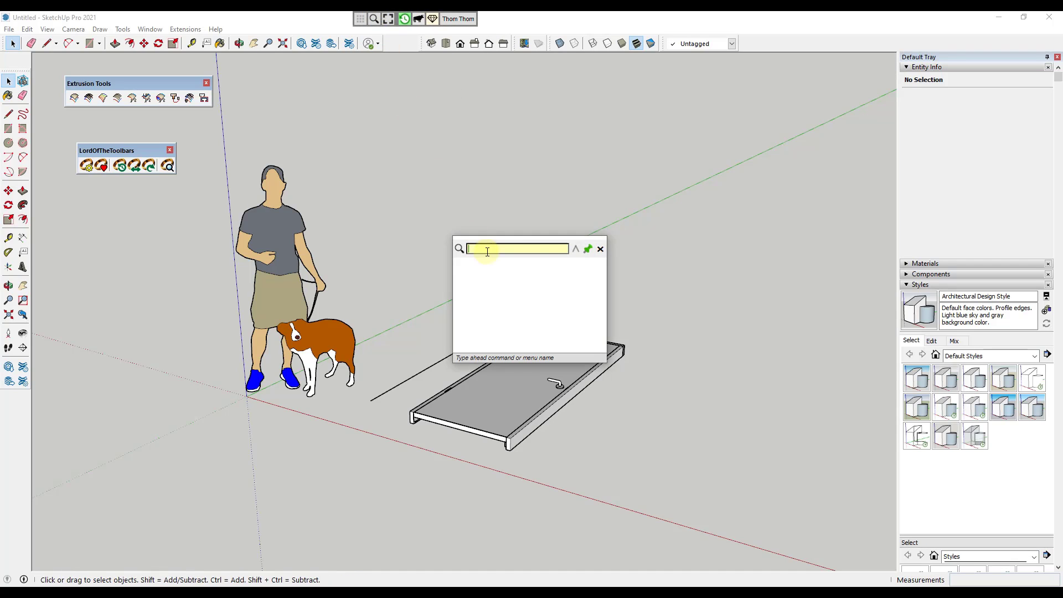
left_click(600, 249)
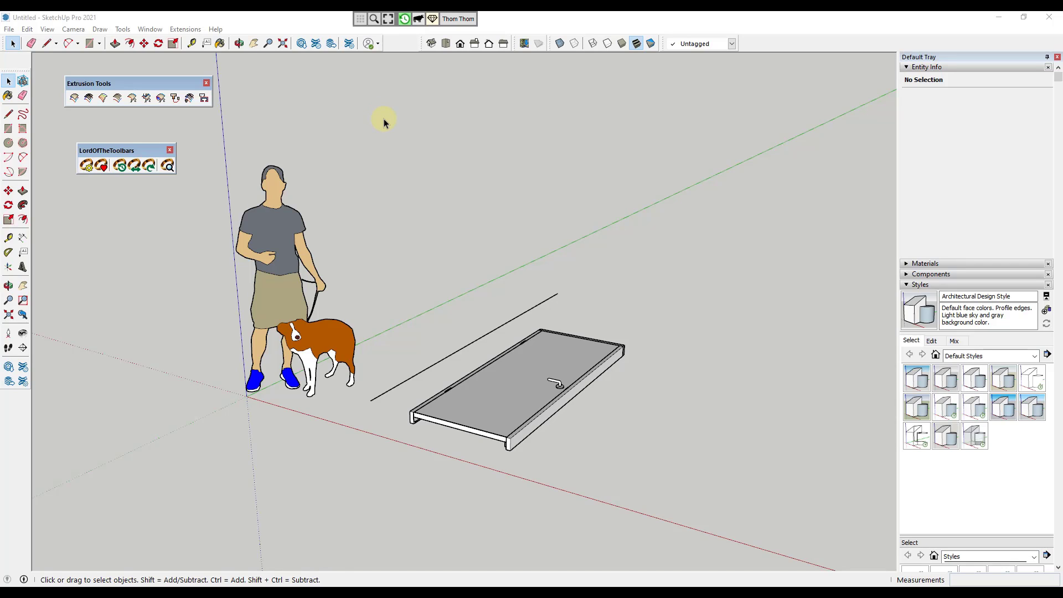
View the Organic Modeling palette from the vignette stripe.
left_click(418, 19)
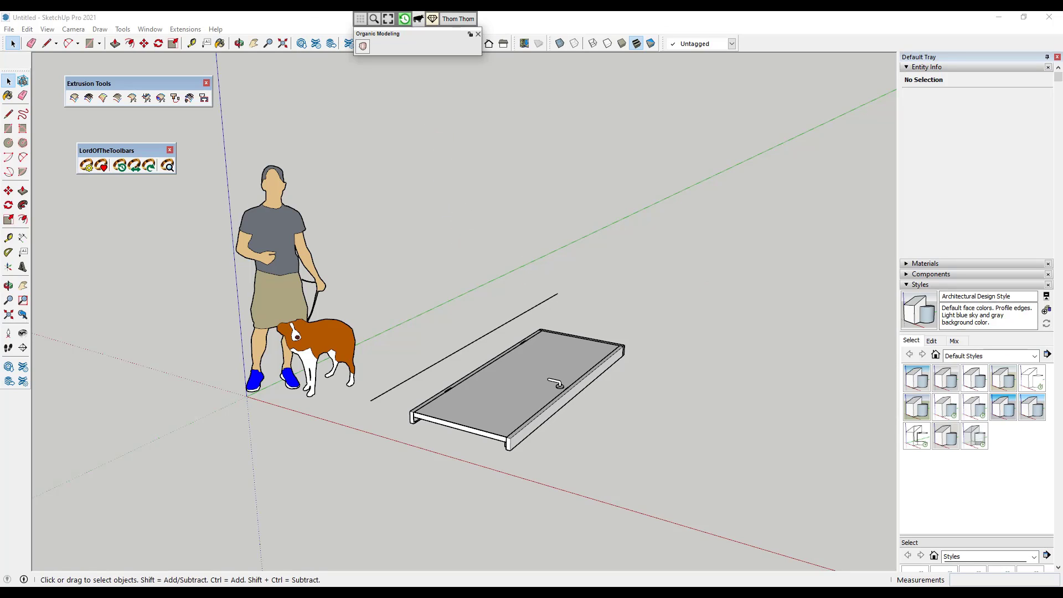
Open the LOTT Config - SU2021 - 23-Aug-2021 05h15m04s.lott file for import, review its importable palettes and toolbars, and close without importing.
left_click(361, 20)
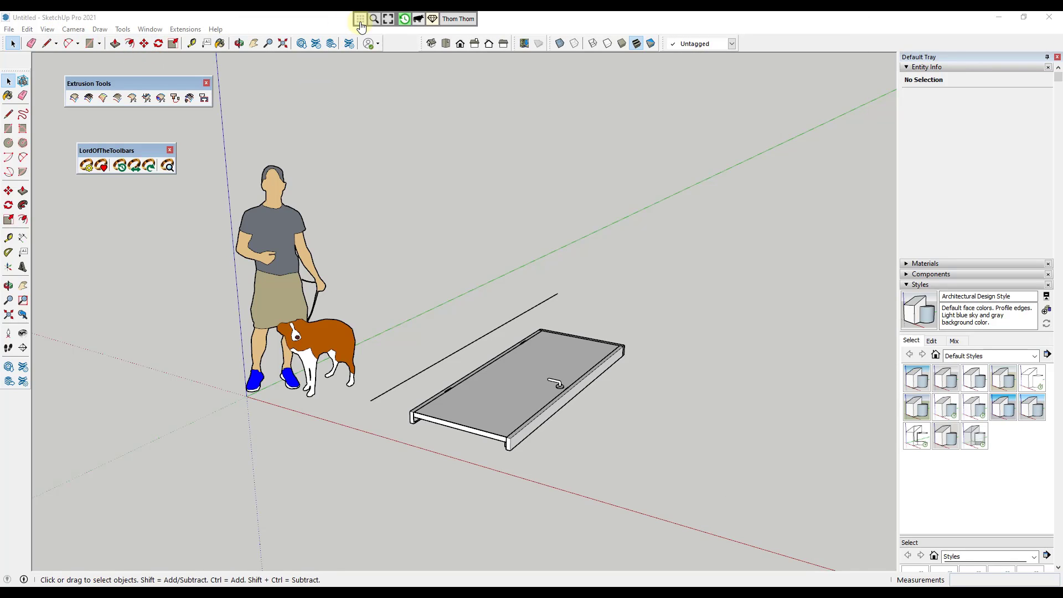
left_click(360, 20)
mouse_move(407, 205)
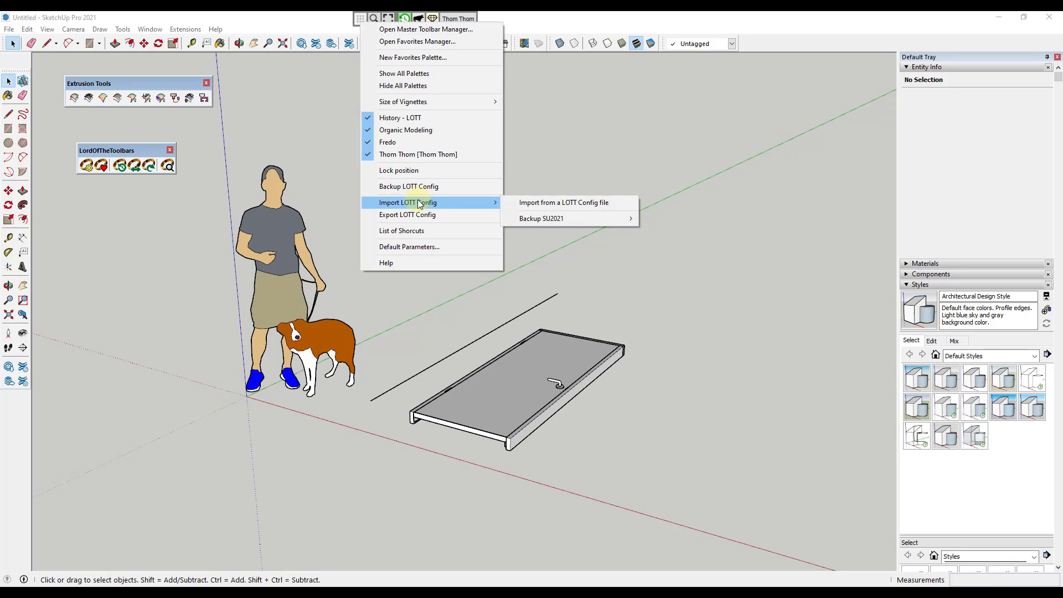
left_click(589, 202)
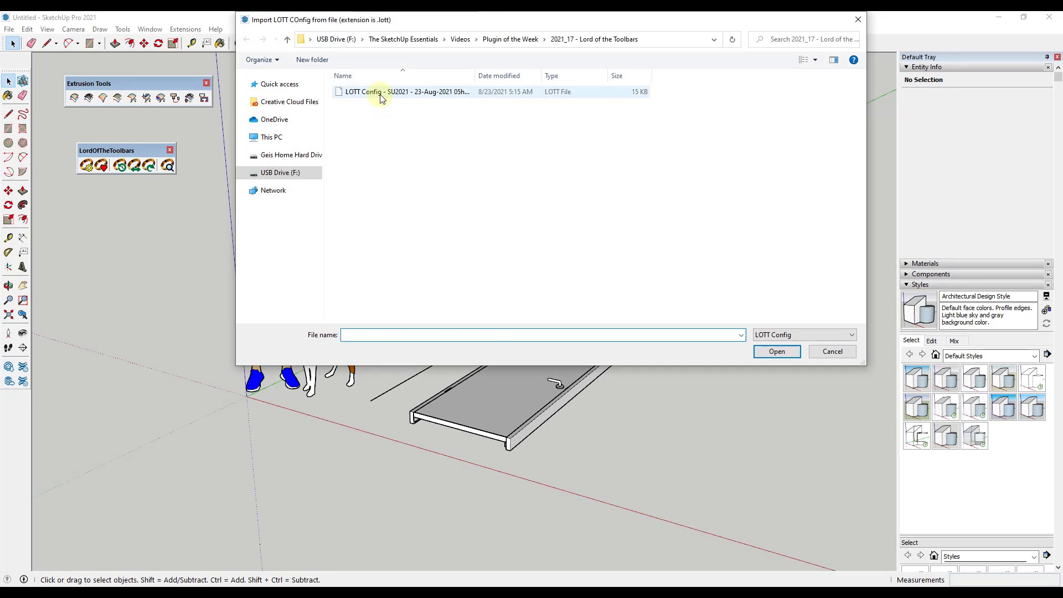
double_click(381, 92)
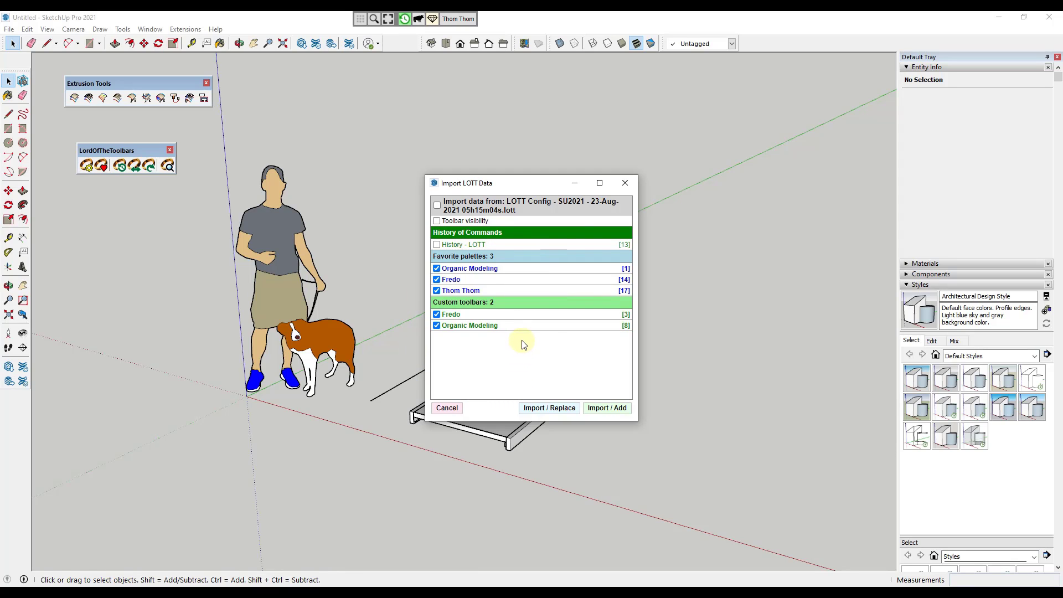
left_click(625, 183)
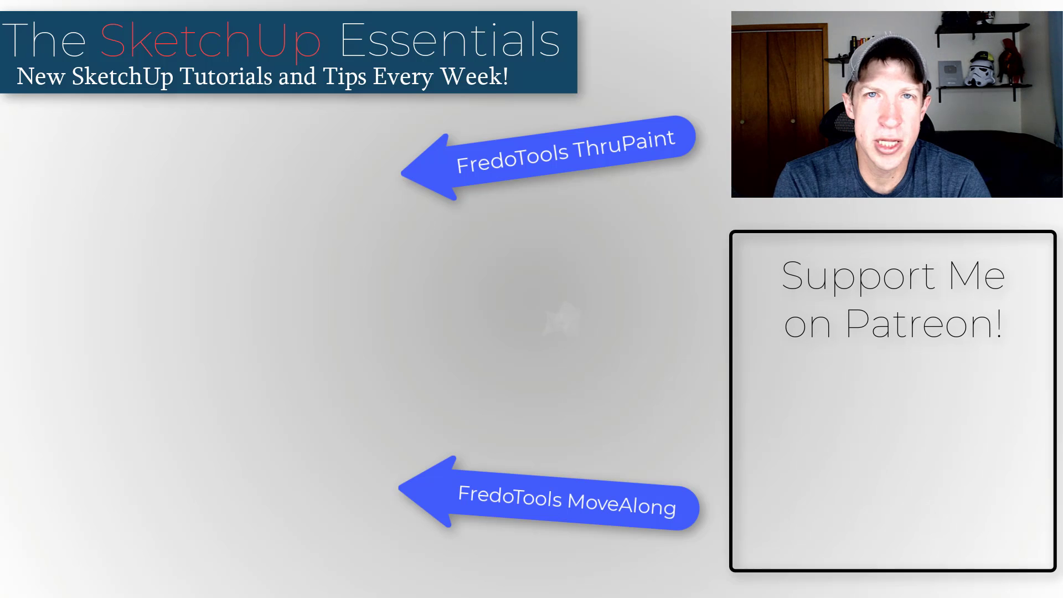